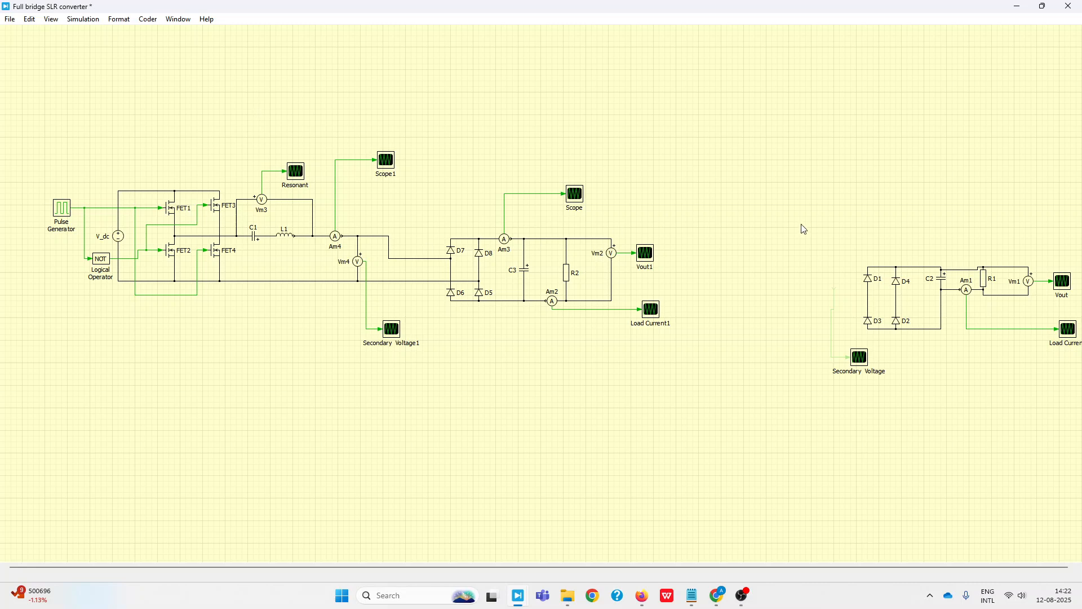
Delete the spare rectifier circuit with D1 to D4, C2, R1 and its meters and scopes beside the main converter
{"action": "left_click_drag", "start_coordinate": [807, 226], "coordinate": [1079, 436]}
{"action": "key", "text": "Delete"}
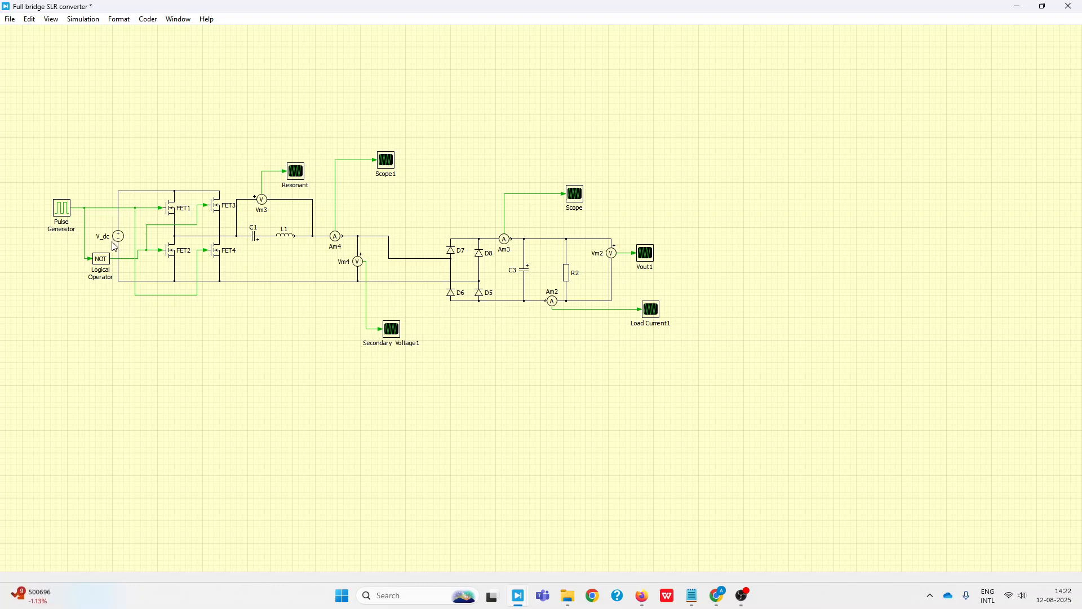
{"action": "scroll", "coordinate": [115, 246], "scroll_direction": "up", "scroll_amount": 3}
{"action": "scroll", "coordinate": [120, 239], "scroll_direction": "down", "scroll_amount": 1}
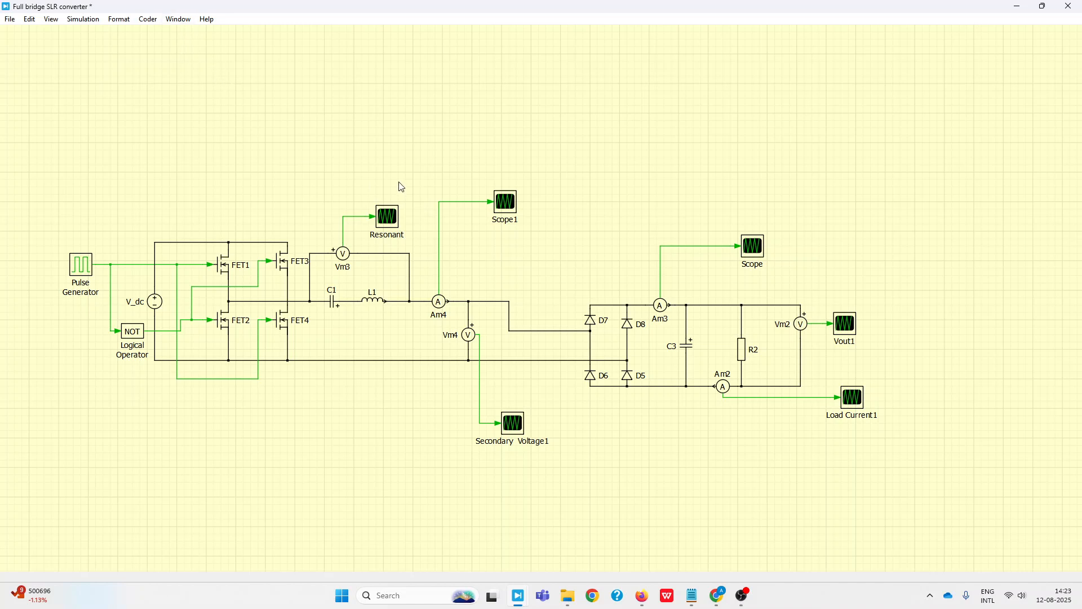
Add a Goto signal block in the empty area above the converter
{"action": "double_click", "coordinate": [212, 99]}
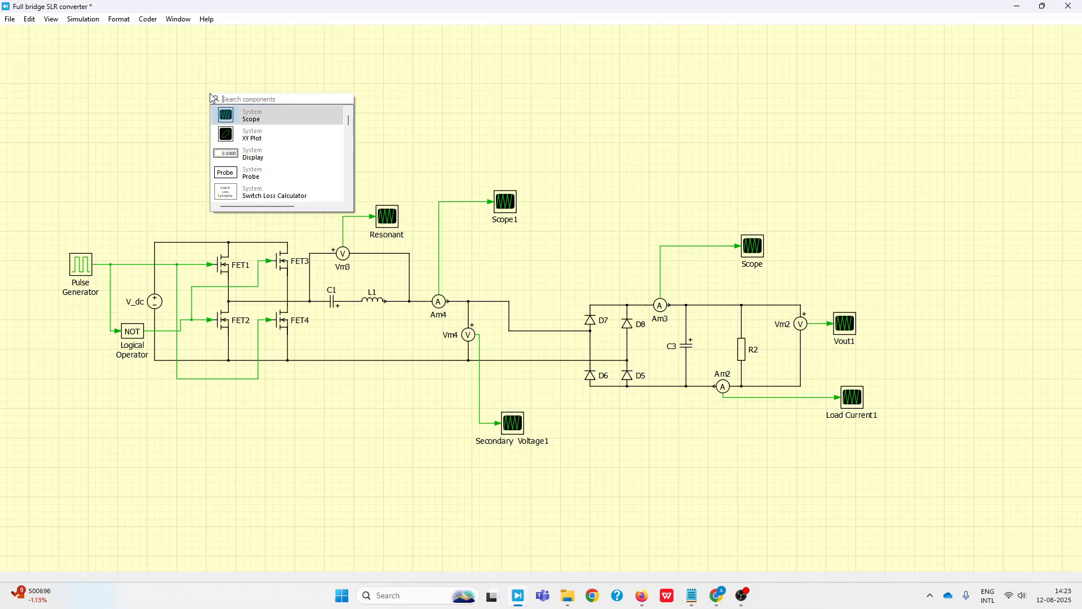
{"action": "type", "text": "pro"}
{"action": "key", "text": "BackSpace"}
{"action": "key", "text": "BackSpace"}
{"action": "key", "text": "BackSpace"}
{"action": "type", "text": "go"}
{"action": "key", "text": "Return"}
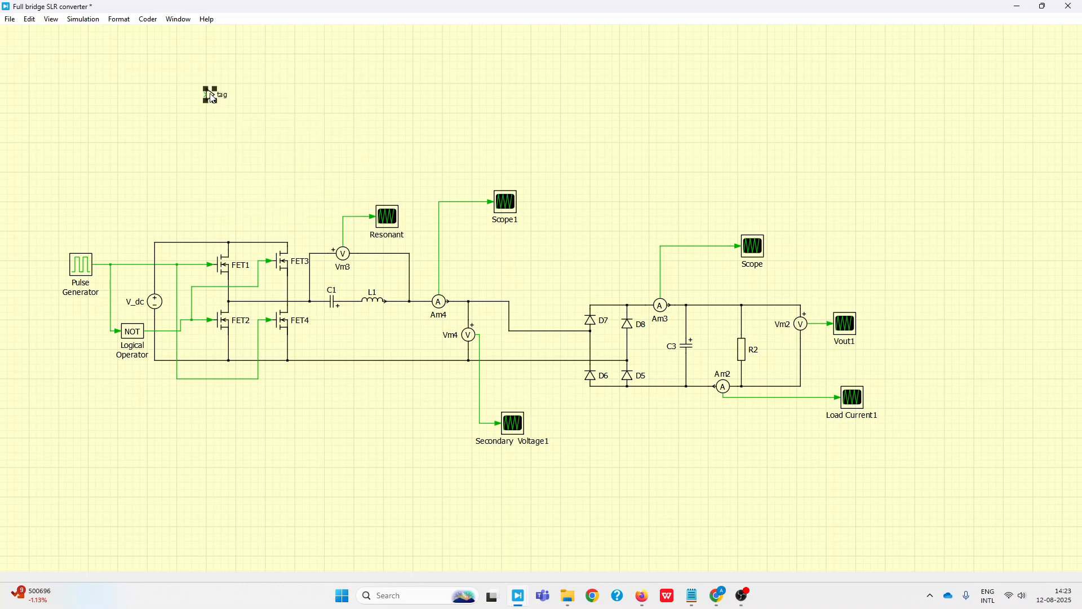
Add a From signal block and place it beside the Goto block
{"action": "key", "text": "ctrl+space"}
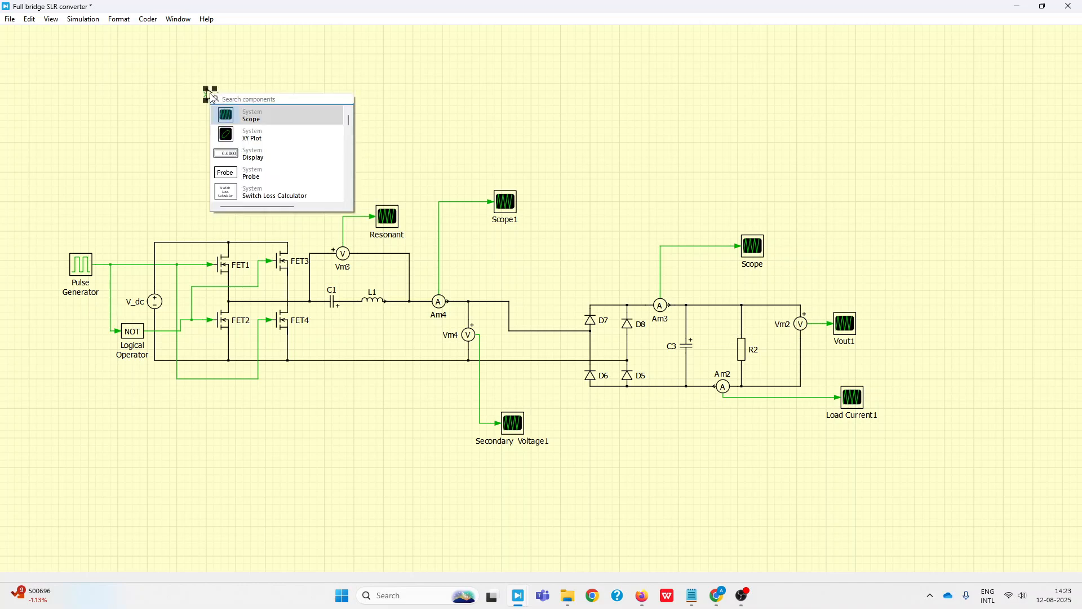
{"action": "type", "text": "from"}
{"action": "key", "text": "Return"}
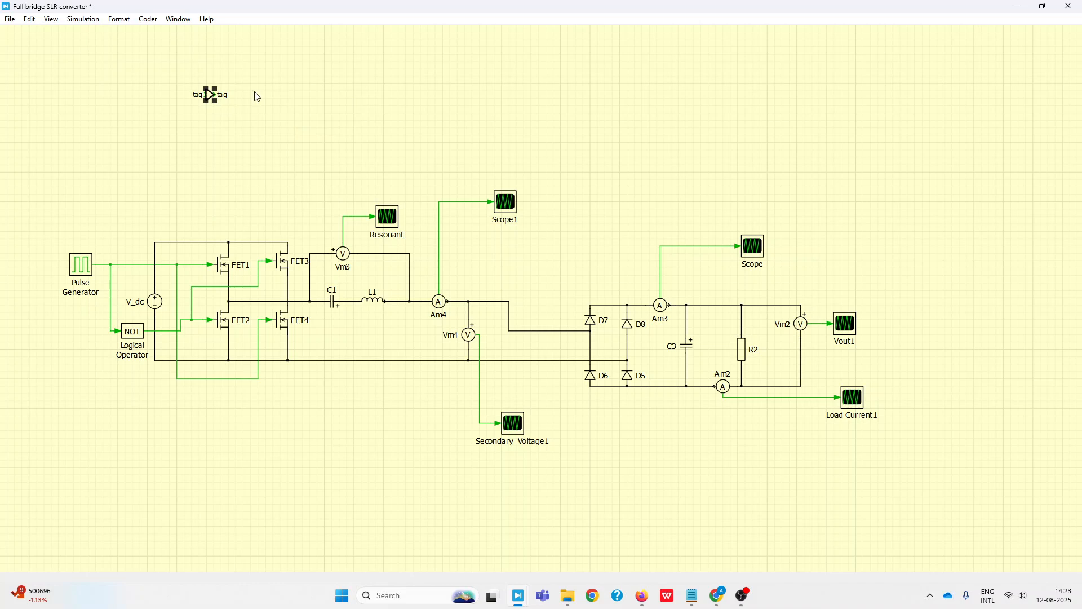
{"action": "left_click_drag", "start_coordinate": [213, 100], "coordinate": [266, 99]}
Set the tag names of both the Goto block and the From block to S1
{"action": "double_click", "coordinate": [209, 96]}
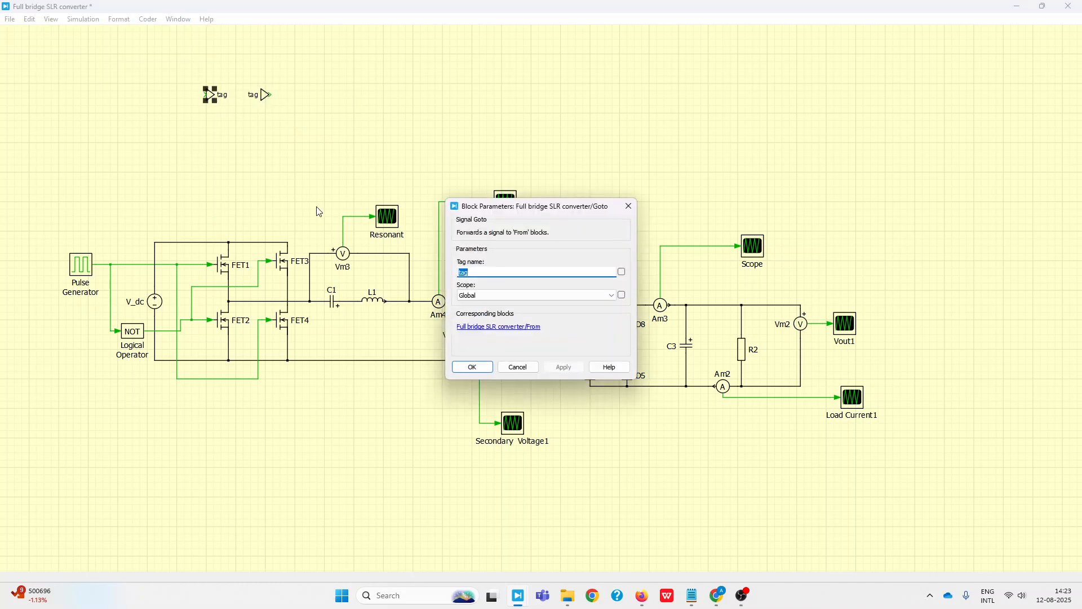
{"action": "type", "text": "S1"}
{"action": "key", "text": "Return"}
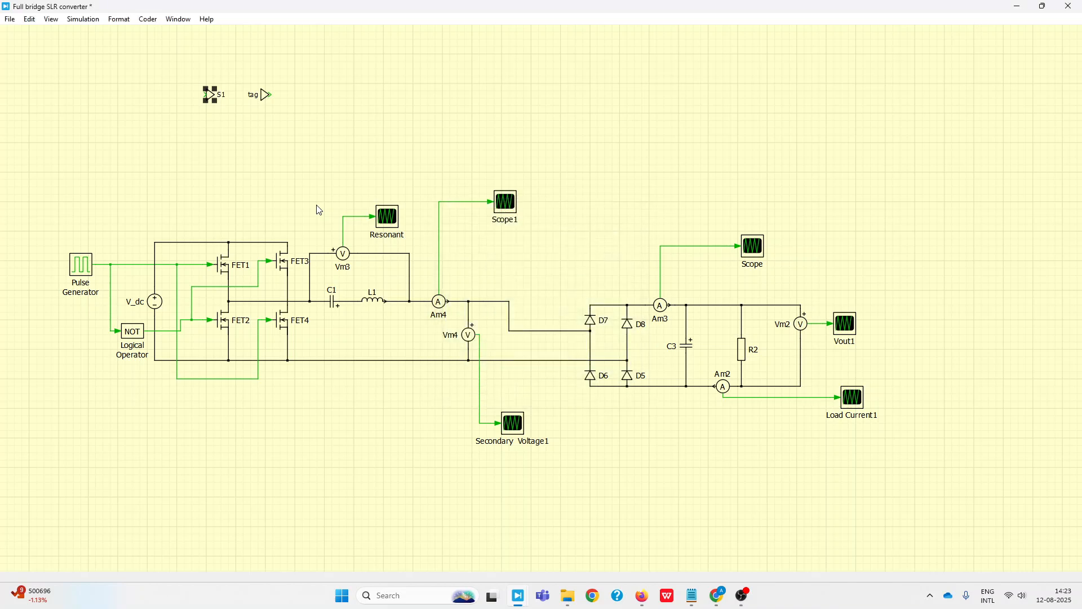
{"action": "double_click", "coordinate": [266, 96]}
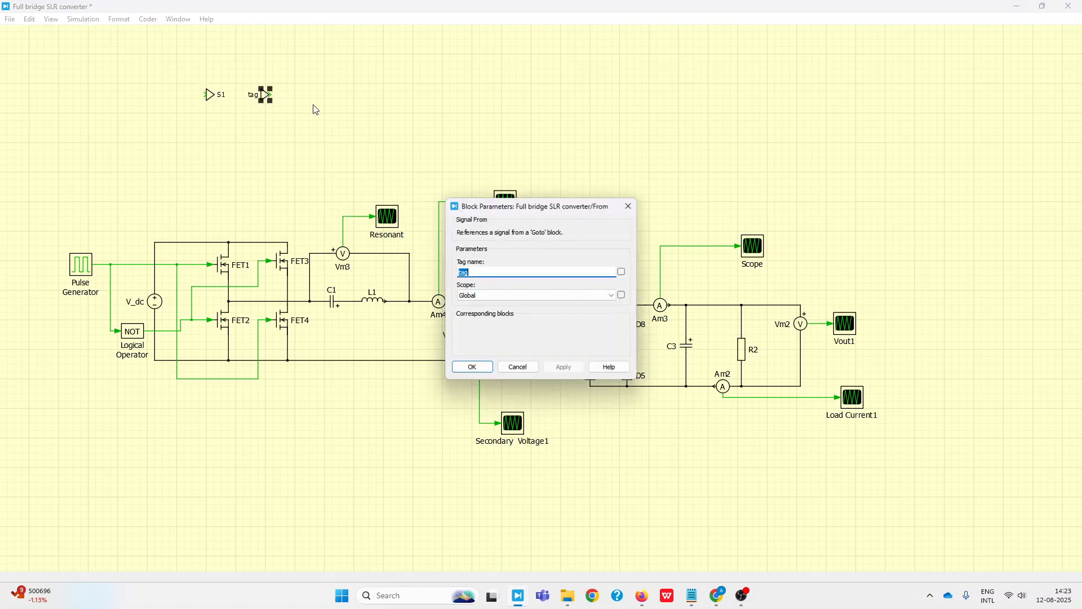
{"action": "type", "text": "S1"}
{"action": "key", "text": "Return"}
Duplicate the S1 Goto block below the original and set the copy's tag name to S2
{"action": "left_click", "coordinate": [211, 99]}
{"action": "double_click", "coordinate": [211, 133]}
{"action": "type", "text": "S"}
{"action": "key", "text": "Return"}
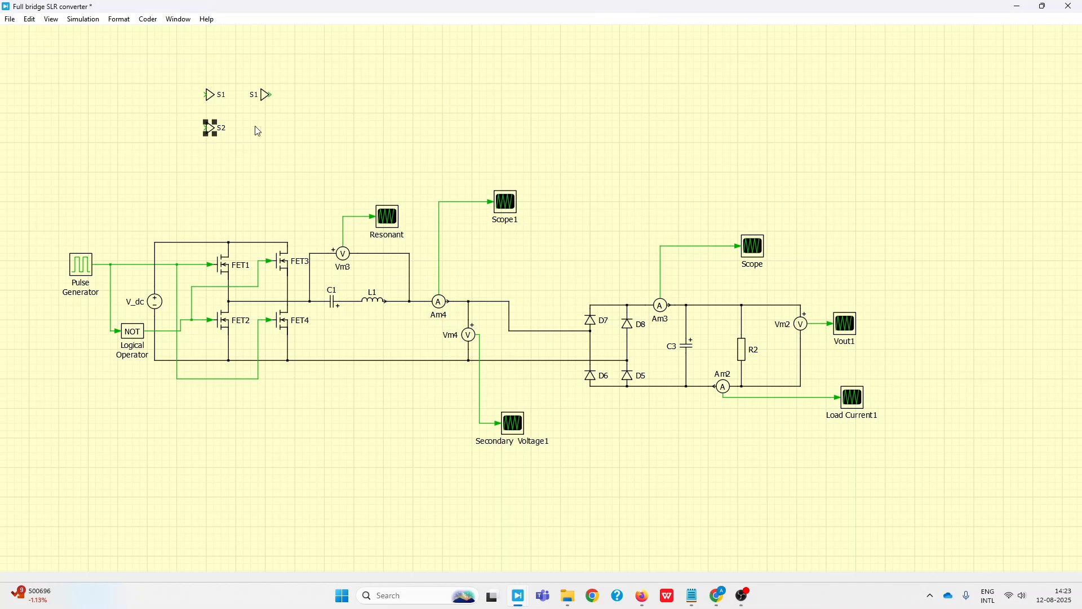
Duplicate the S1 From block below the original and set the copy's tag name to S2
{"action": "left_click", "coordinate": [266, 95]}
{"action": "left_click_drag", "start_coordinate": [268, 97], "coordinate": [266, 129]}
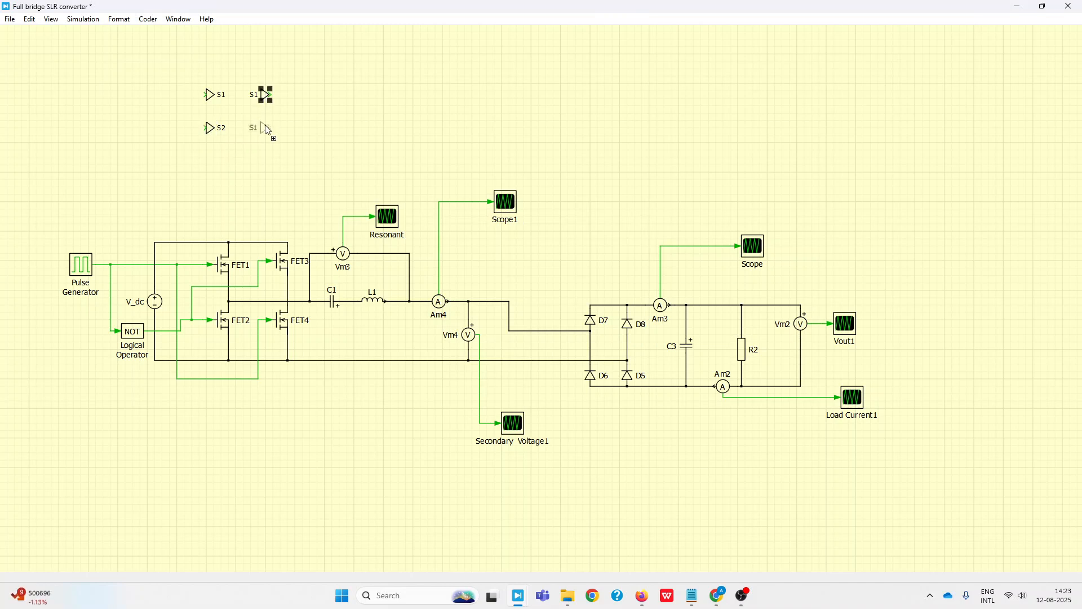
{"action": "double_click", "coordinate": [266, 129]}
{"action": "type", "text": "S2"}
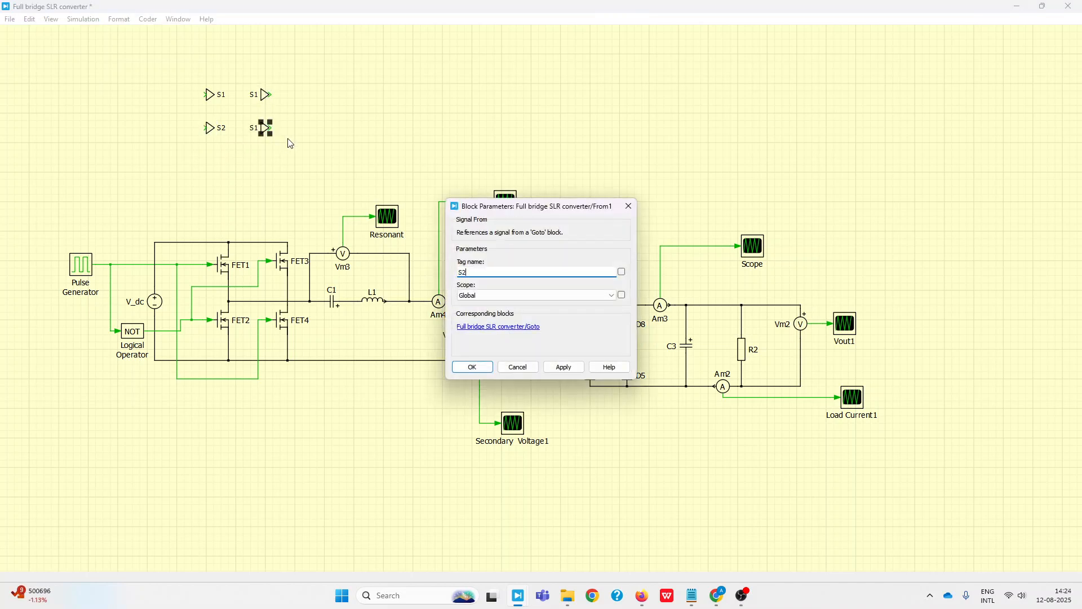
{"action": "key", "text": "Return"}
{"action": "left_click", "coordinate": [360, 416]}
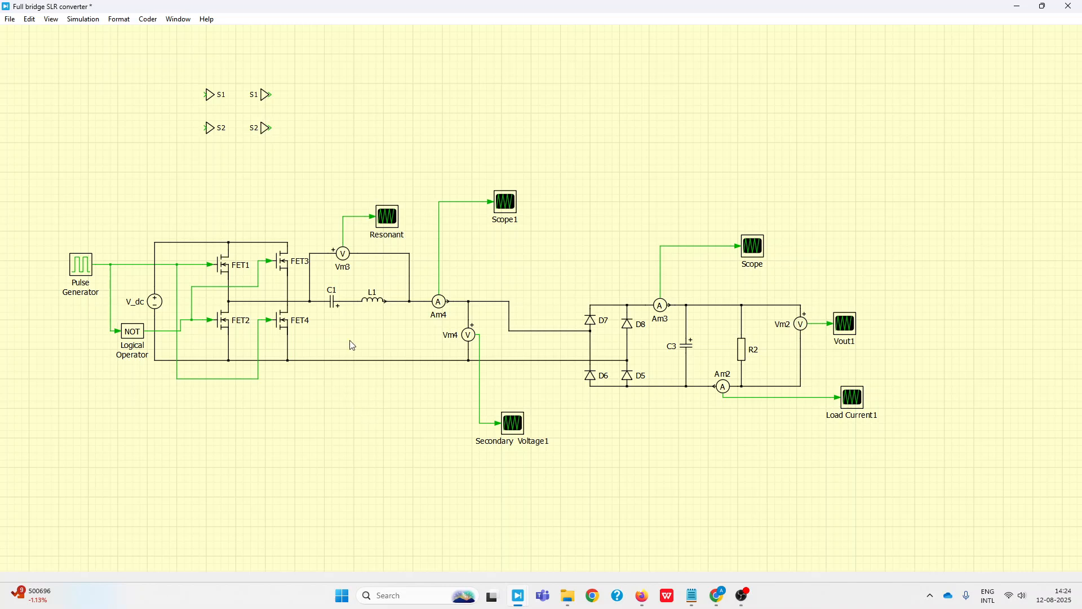
Delete the two wires linking the FET bridge to the resonant tank and to the rectifier's return line
{"action": "left_click", "coordinate": [304, 303]}
{"action": "key", "text": "Delete"}
{"action": "left_click_drag", "start_coordinate": [314, 333], "coordinate": [321, 372]}
{"action": "key", "text": "Delete"}
Move the pulse source and FET bridge away from the resonant tank and delete the direct gate-signal wiring
{"action": "left_click_drag", "start_coordinate": [53, 235], "coordinate": [308, 403]}
{"action": "left_click_drag", "start_coordinate": [279, 326], "coordinate": [250, 355]}
{"action": "left_click", "coordinate": [422, 425]}
{"action": "left_click_drag", "start_coordinate": [159, 285], "coordinate": [144, 362]}
{"action": "key", "text": "Delete"}
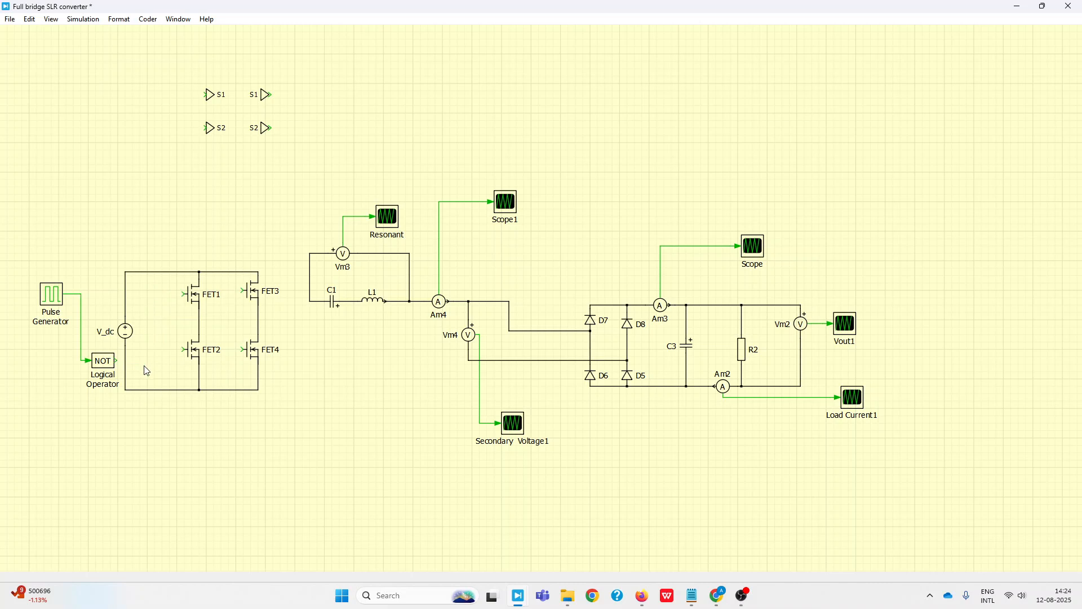
Move the Pulse Generator and NOT block above the bridge, wiring the pulse to Goto S1 and the NOT output to Goto S2
{"action": "left_click_drag", "start_coordinate": [35, 255], "coordinate": [105, 148]}
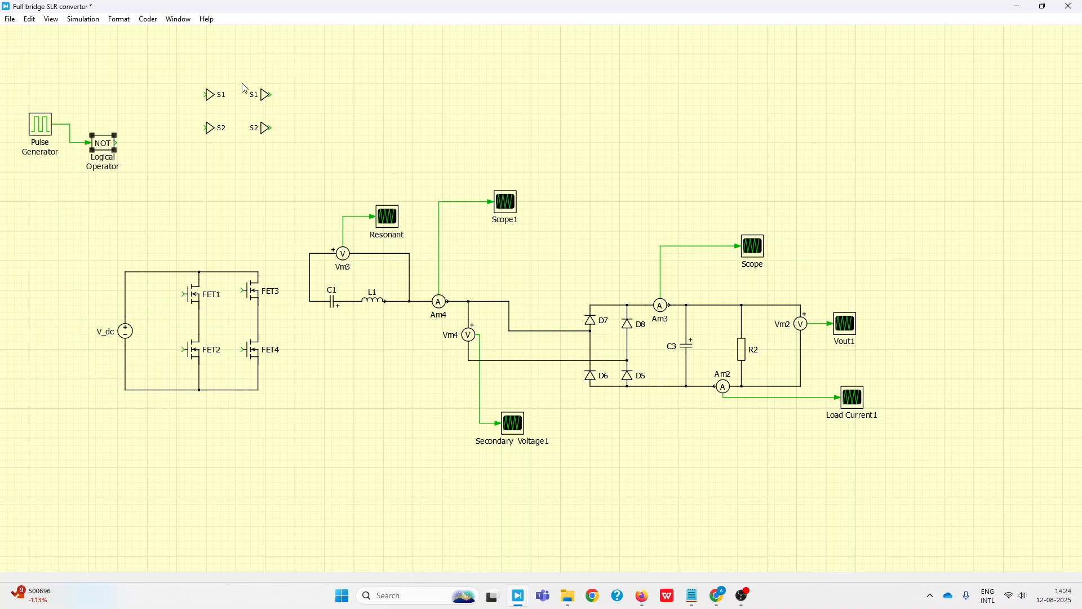
{"action": "left_click_drag", "start_coordinate": [217, 99], "coordinate": [69, 123]}
{"action": "left_click", "coordinate": [211, 131]}
{"action": "mouse_move", "coordinate": [211, 132]}
{"action": "left_mouse_down"}
{"action": "mouse_move", "coordinate": [136, 153]}
{"action": "mouse_move", "coordinate": [140, 143]}
{"action": "left_mouse_up"}
Attach S1 From blocks to the gates of FET1 and FET4, and shift V_dc and the FET1–FET2 leg further from the other leg
{"action": "left_click_drag", "start_coordinate": [267, 96], "coordinate": [245, 351]}
{"action": "left_click_drag", "start_coordinate": [105, 261], "coordinate": [200, 414]}
{"action": "key", "text": "Left"}
{"action": "key", "text": "Left"}
{"action": "key", "text": "Left"}
{"action": "key", "text": "Left"}
{"action": "key", "text": "Left"}
{"action": "key", "text": "Left"}
{"action": "key", "text": "Left"}
{"action": "left_click", "coordinate": [231, 469]}
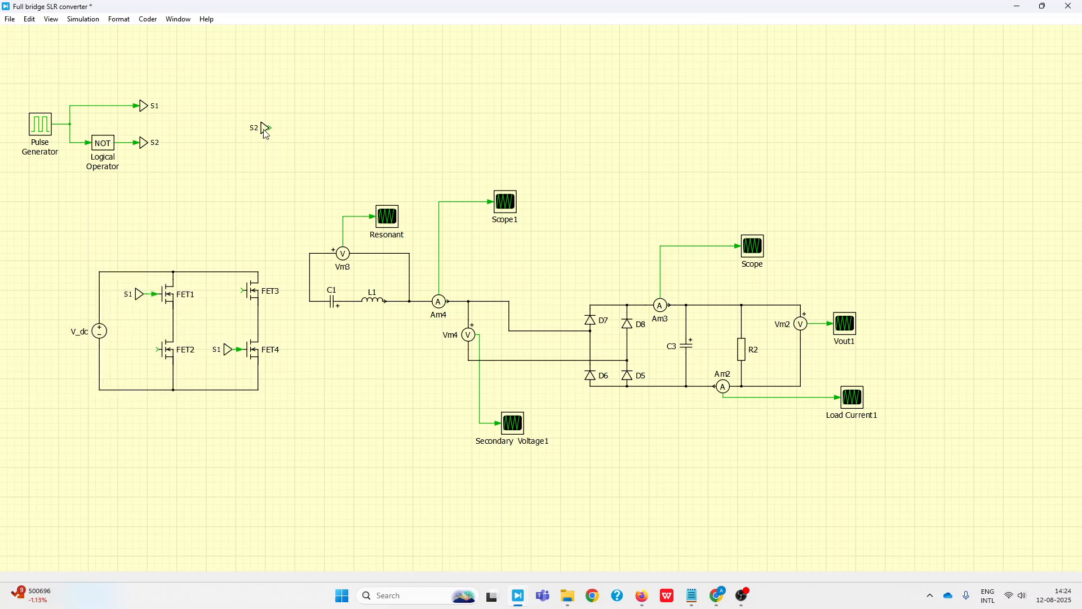
Attach S2 From blocks to the gates of FET2 and FET3, and raise the upper FETs to stretch the bridge
{"action": "left_click_drag", "start_coordinate": [265, 129], "coordinate": [136, 356]}
{"action": "left_click_drag", "start_coordinate": [85, 261], "coordinate": [275, 319]}
{"action": "key", "text": "Up"}
{"action": "key", "text": "Up"}
{"action": "key", "text": "Up"}
{"action": "key", "text": "Up"}
{"action": "key", "text": "Up"}
{"action": "key", "text": "Up"}
{"action": "key", "text": "Up"}
{"action": "left_click", "coordinate": [313, 383]}
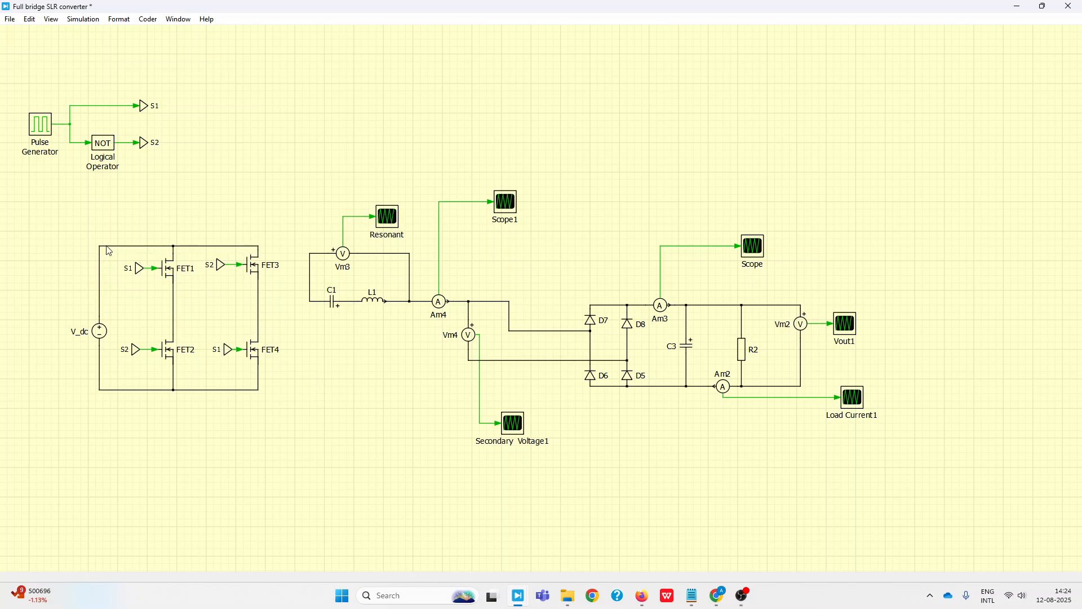
Shift the bridge slightly down and lower FET2 and FET4 to widen the gap between the FET rows
{"action": "left_click_drag", "start_coordinate": [88, 237], "coordinate": [267, 391]}
{"action": "left_click", "coordinate": [291, 435]}
{"action": "left_click_drag", "start_coordinate": [295, 348], "coordinate": [133, 357]}
{"action": "left_click", "coordinate": [297, 350]}
{"action": "left_click_drag", "start_coordinate": [49, 231], "coordinate": [276, 394]}
{"action": "key", "text": "Down"}
{"action": "key", "text": "Down"}
{"action": "key", "text": "Down"}
{"action": "key", "text": "Down"}
{"action": "left_click", "coordinate": [319, 439]}
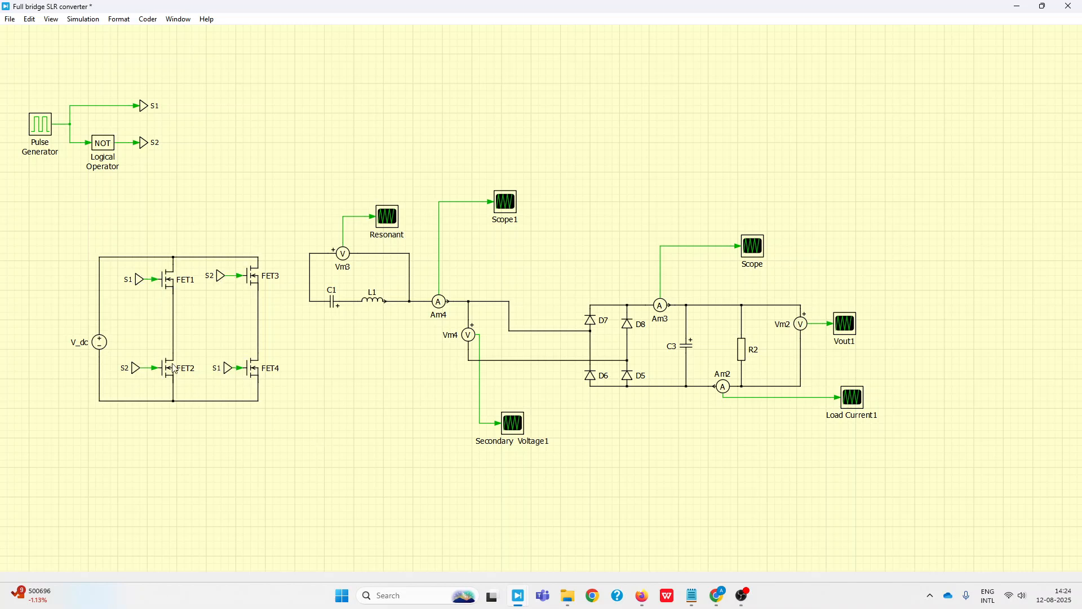
Move the Pulse Generator away from the NOT block and down until both are level
{"action": "left_click_drag", "start_coordinate": [32, 128], "coordinate": [66, 167]}
{"action": "left_click", "coordinate": [71, 137]}
{"action": "left_click_drag", "start_coordinate": [18, 123], "coordinate": [72, 144]}
{"action": "key", "text": "Down"}
{"action": "key", "text": "Down"}
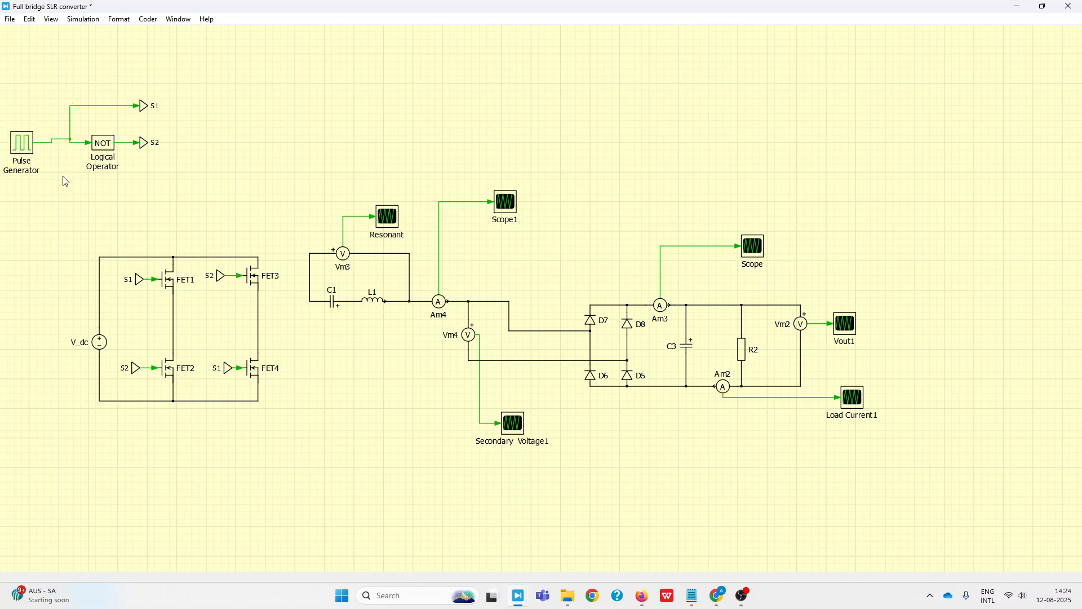
Raise the V_dc source slightly within the bridge's supply branch
{"action": "left_click_drag", "start_coordinate": [116, 274], "coordinate": [133, 289]}
{"action": "left_click_drag", "start_coordinate": [201, 338], "coordinate": [237, 386]}
{"action": "left_click_drag", "start_coordinate": [174, 124], "coordinate": [145, 171]}
{"action": "left_click_drag", "start_coordinate": [214, 283], "coordinate": [226, 274]}
{"action": "left_click", "coordinate": [135, 351]}
{"action": "left_click_drag", "start_coordinate": [106, 269], "coordinate": [134, 378]}
{"action": "left_click_drag", "start_coordinate": [80, 319], "coordinate": [95, 346]}
{"action": "key", "text": "Up"}
{"action": "left_click", "coordinate": [41, 359]}
Nudge the S1 Goto tag with its feeding wire slightly down toward the S2 Goto tag
{"action": "left_click_drag", "start_coordinate": [105, 92], "coordinate": [158, 118]}
{"action": "key", "text": "Down"}
{"action": "key", "text": "Down"}
{"action": "key", "text": "Up"}
{"action": "key", "text": "Up"}
Try rerouting the wire that feeds the S1 Goto tag, and undo the rerouting
{"action": "mouse_move", "coordinate": [106, 110]}
{"action": "left_mouse_down"}
{"action": "mouse_move", "coordinate": [106, 78]}
{"action": "mouse_move", "coordinate": [111, 96]}
{"action": "left_mouse_up"}
{"action": "left_click", "coordinate": [134, 86]}
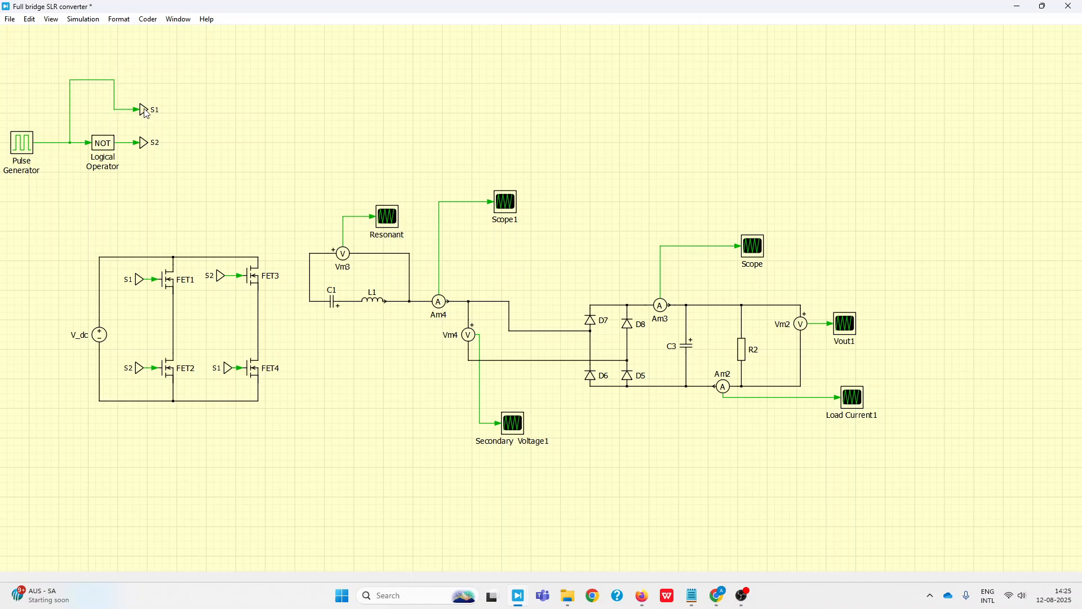
{"action": "key", "text": "ctrl+z"}
{"action": "key", "text": "ctrl+z"}
Wire the FET1–FET2 midpoint to the resonant capacitor C1, and the FET3–FET4 midpoint to the lower terminal of Vm4
{"action": "left_click", "coordinate": [309, 302]}
{"action": "left_click_drag", "start_coordinate": [256, 303], "coordinate": [285, 301]}
{"action": "key", "text": "ctrl+z"}
{"action": "left_click_drag", "start_coordinate": [311, 304], "coordinate": [174, 302]}
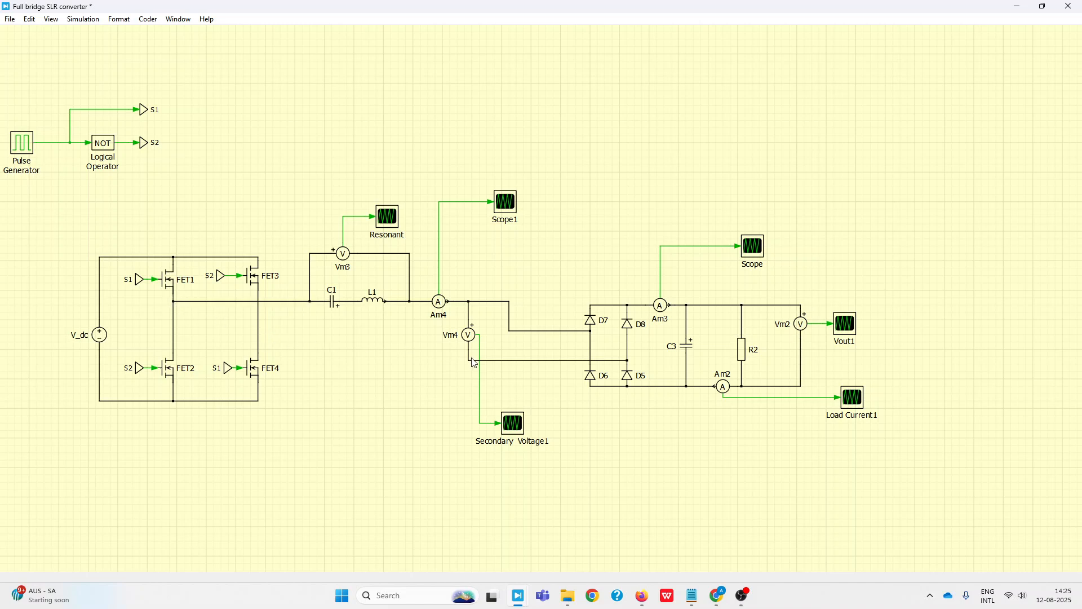
{"action": "left_click_drag", "start_coordinate": [259, 345], "coordinate": [468, 346]}
Move the whole rectifier and output stage up until the D7–D6 midpoint lines up with the resonant tank's wire
{"action": "left_click_drag", "start_coordinate": [576, 189], "coordinate": [884, 471]}
{"action": "key", "text": "Up"}
{"action": "key", "text": "Up"}
{"action": "key", "text": "Up"}
{"action": "key", "text": "Up"}
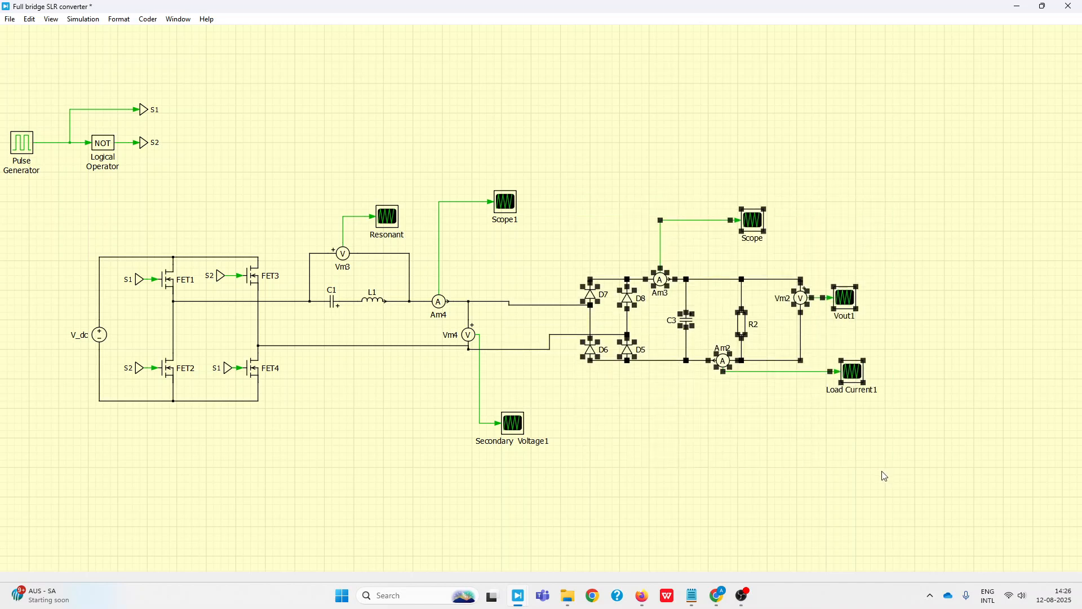
{"action": "left_click", "coordinate": [853, 541]}
Lower D6, D5, Am2 and the Load Current1 scope, and straighten the return wire from the bridge to the D8–D5 midpoint
{"action": "left_click_drag", "start_coordinate": [586, 384], "coordinate": [904, 341]}
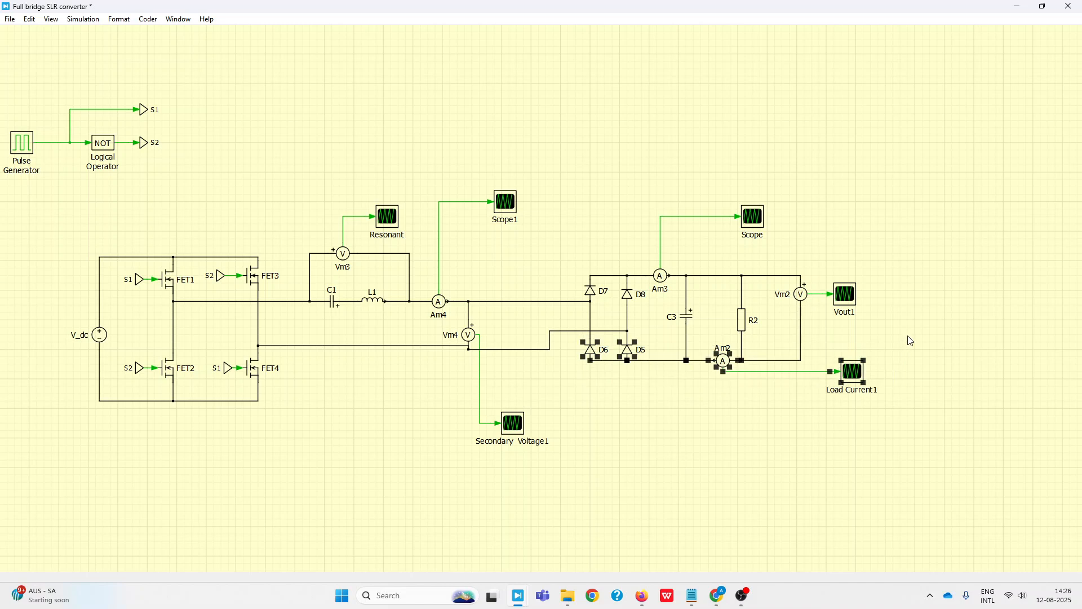
{"action": "key", "text": "Down"}
{"action": "key", "text": "Down"}
{"action": "key", "text": "Down"}
{"action": "key", "text": "Down"}
{"action": "key", "text": "Down"}
{"action": "key", "text": "Down"}
{"action": "left_click", "coordinate": [696, 342]}
{"action": "left_click_drag", "start_coordinate": [551, 331], "coordinate": [551, 350]}
{"action": "left_click_drag", "start_coordinate": [429, 347], "coordinate": [429, 350]}
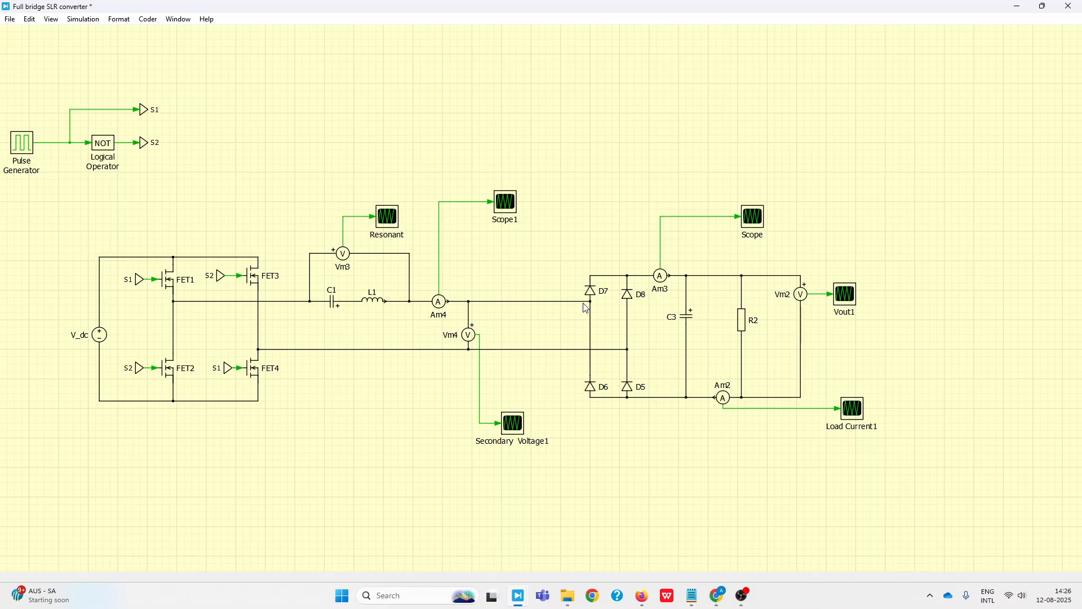
Reposition the Secondary Voltage1 scope beside Vm4, Scope1 level with the Resonant scope, and the Load Current1 scope below the output
{"action": "left_click_drag", "start_coordinate": [522, 427], "coordinate": [532, 337]}
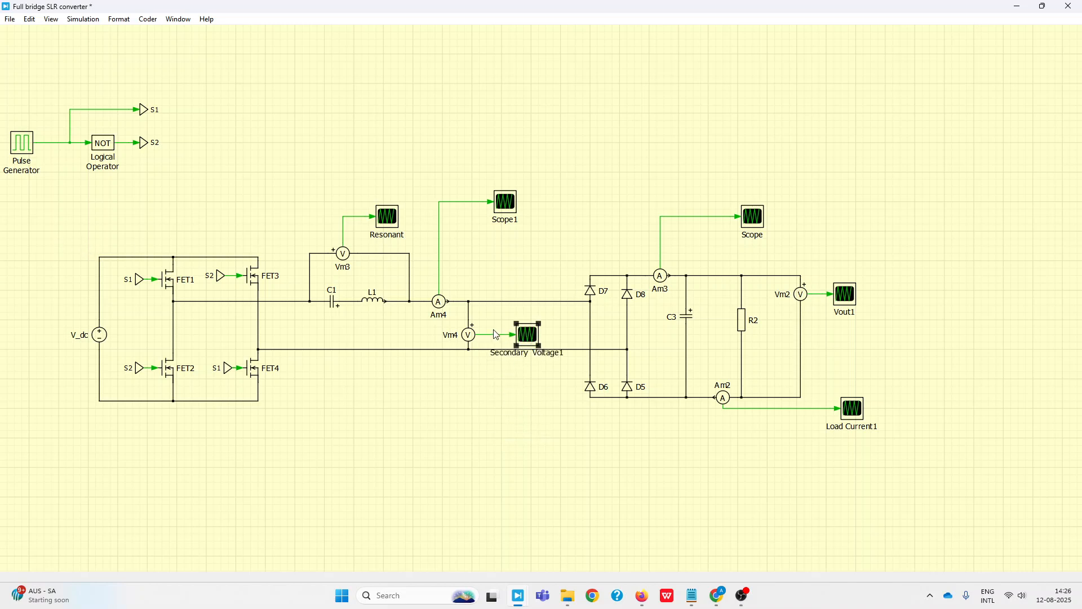
{"action": "left_click_drag", "start_coordinate": [512, 207], "coordinate": [507, 222]}
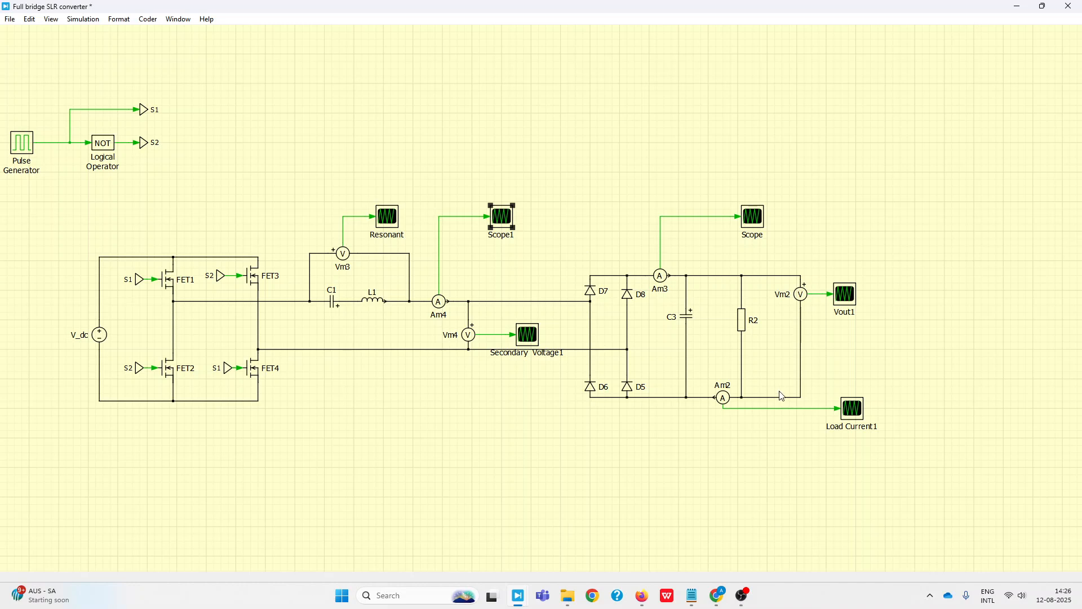
{"action": "left_click_drag", "start_coordinate": [864, 407], "coordinate": [838, 426]}
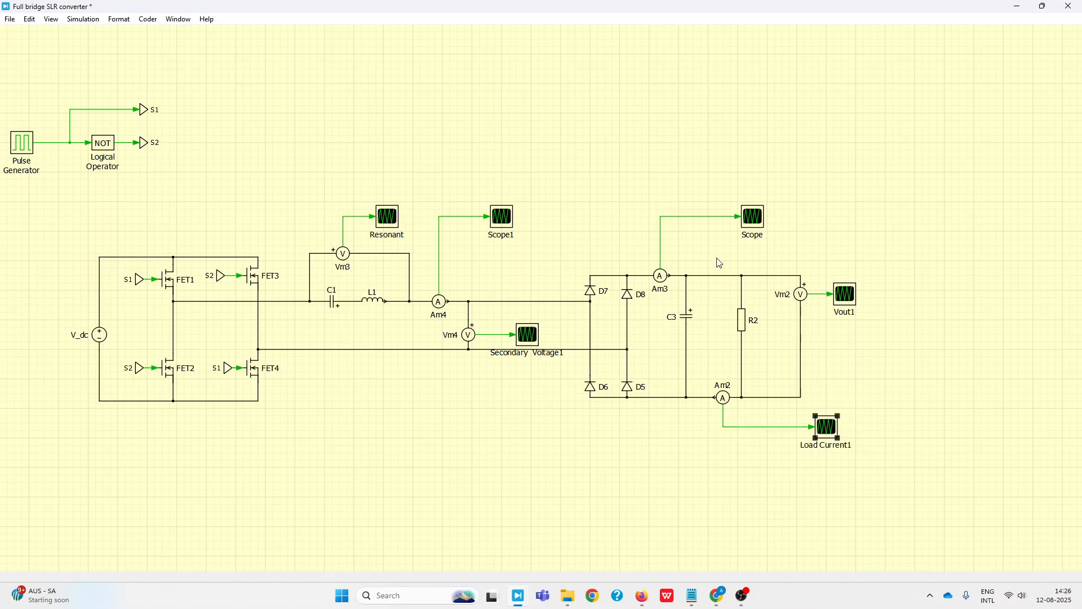
Add a Probe block and place it in the empty area above the rectifier stage
{"action": "left_click", "coordinate": [402, 164]}
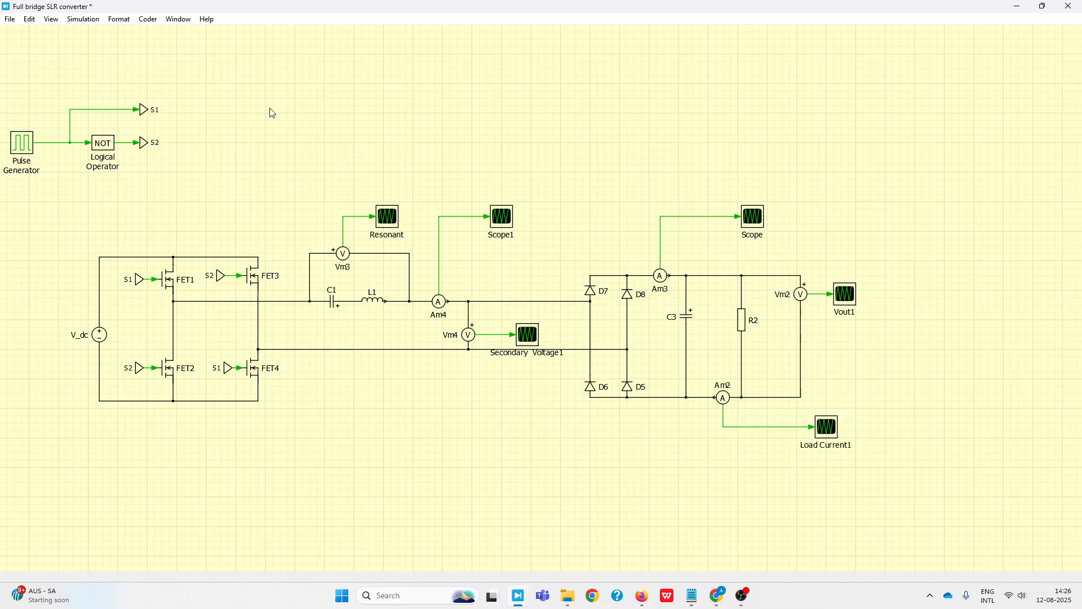
{"action": "double_click", "coordinate": [306, 121]}
{"action": "type", "text": "probe"}
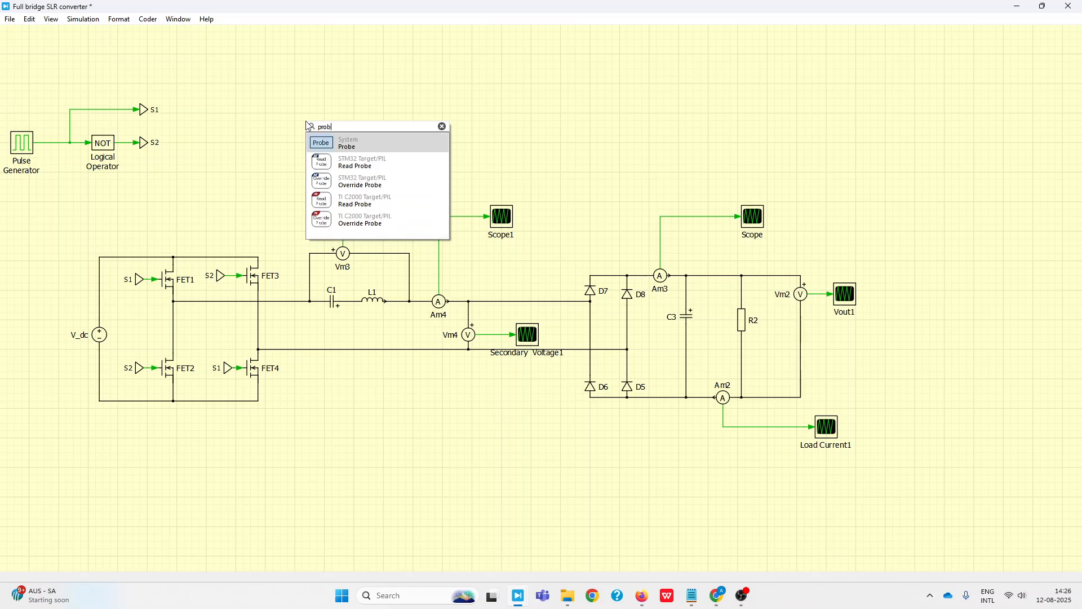
{"action": "key", "text": "Return"}
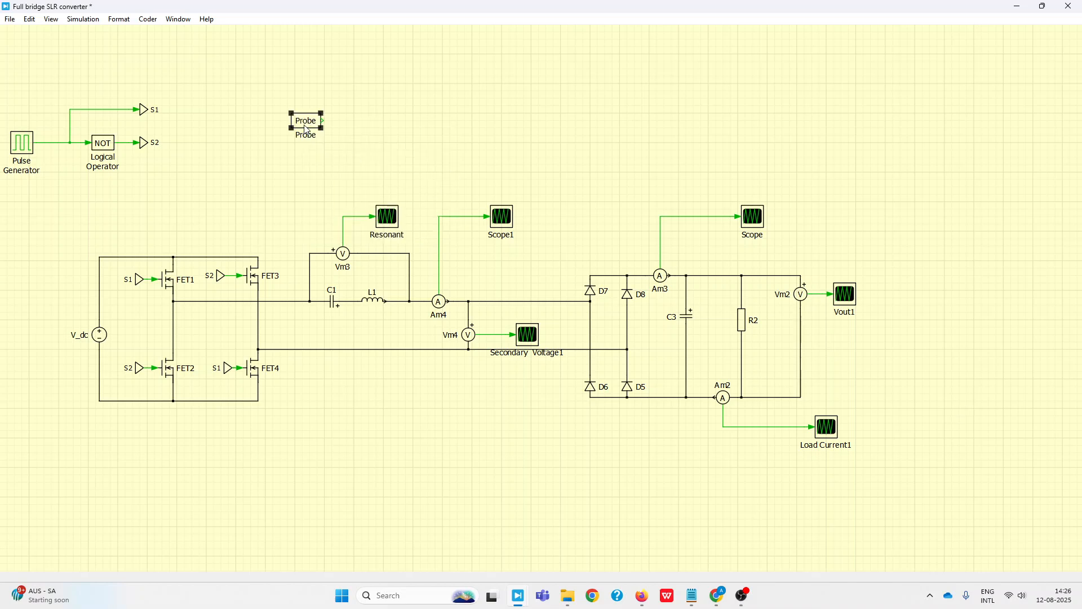
{"action": "left_click_drag", "start_coordinate": [307, 127], "coordinate": [665, 85]}
{"action": "left_click", "coordinate": [769, 102]}
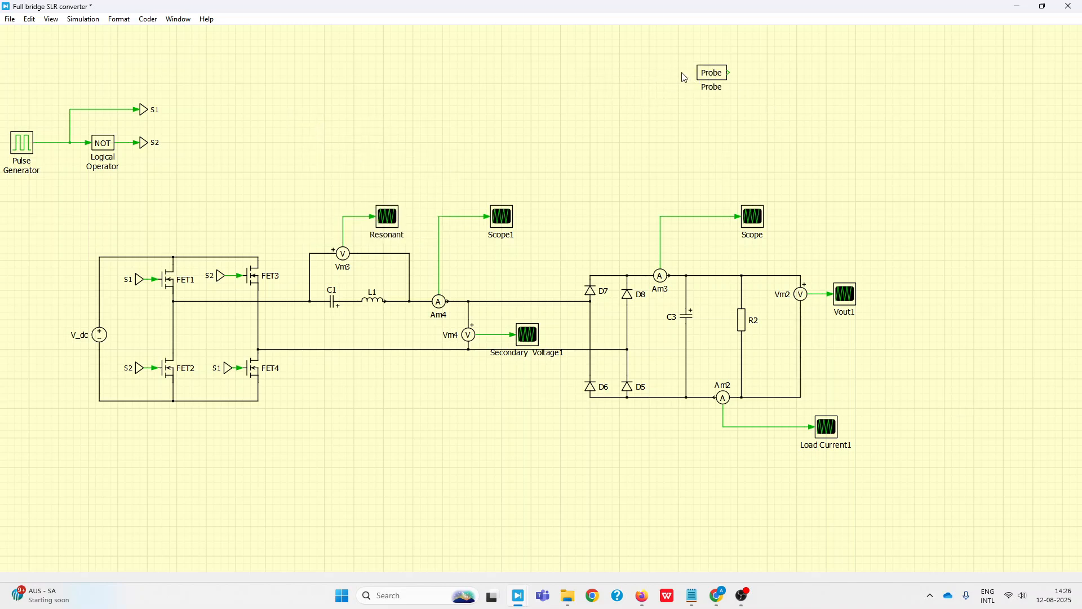
Copy the rectifier current scope next to the Probe block and set the copy's number of plots to 4
{"action": "left_click_drag", "start_coordinate": [764, 226], "coordinate": [827, 94]}
{"action": "double_click", "coordinate": [821, 91]}
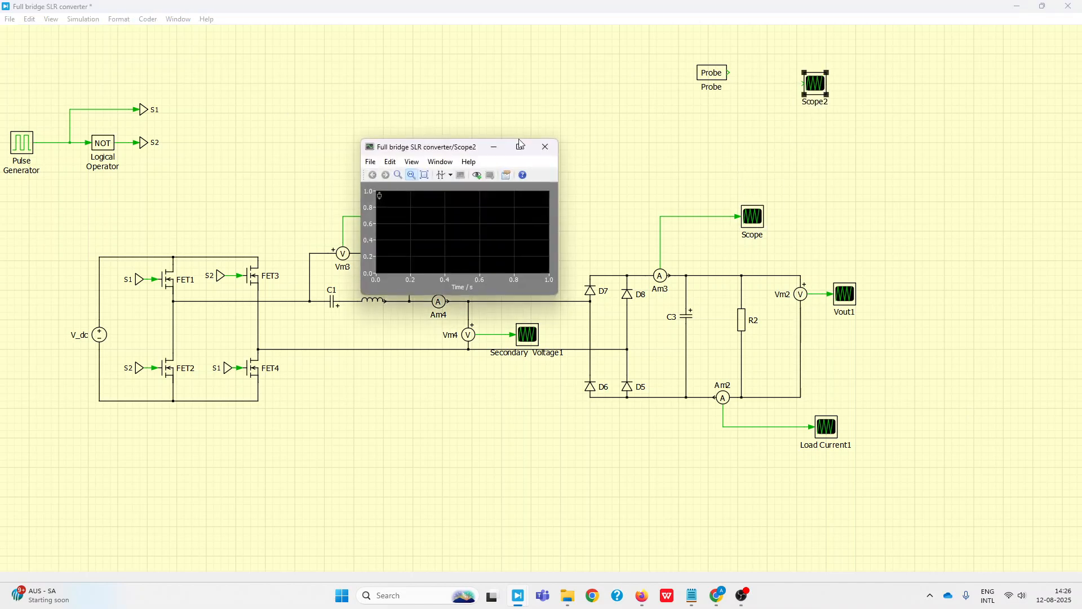
{"action": "left_click", "coordinate": [371, 162]}
{"action": "left_click", "coordinate": [404, 205]}
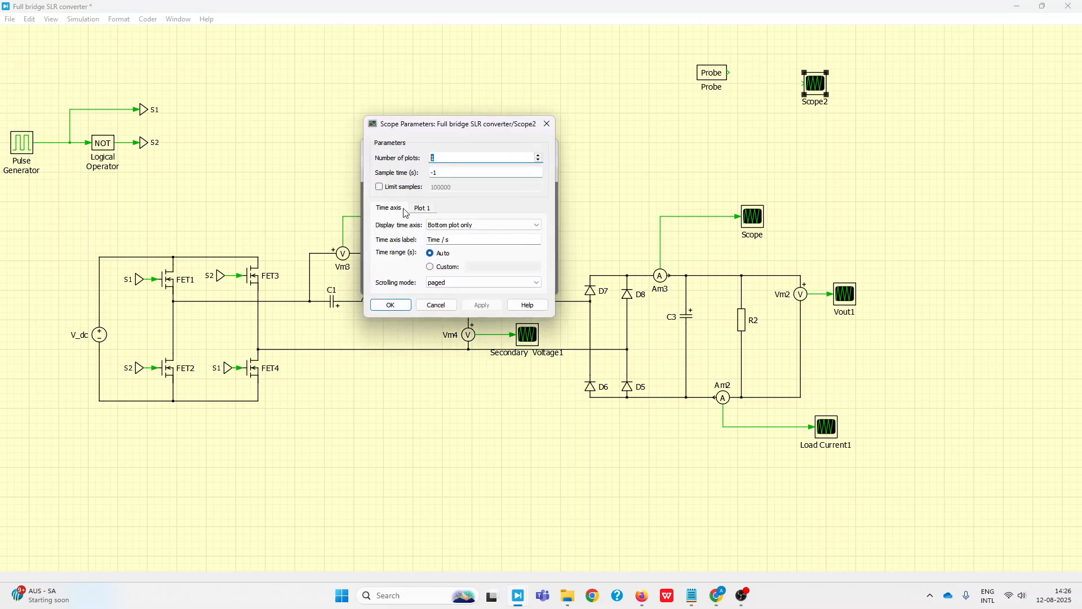
{"action": "type", "text": "4"}
{"action": "key", "text": "Return"}
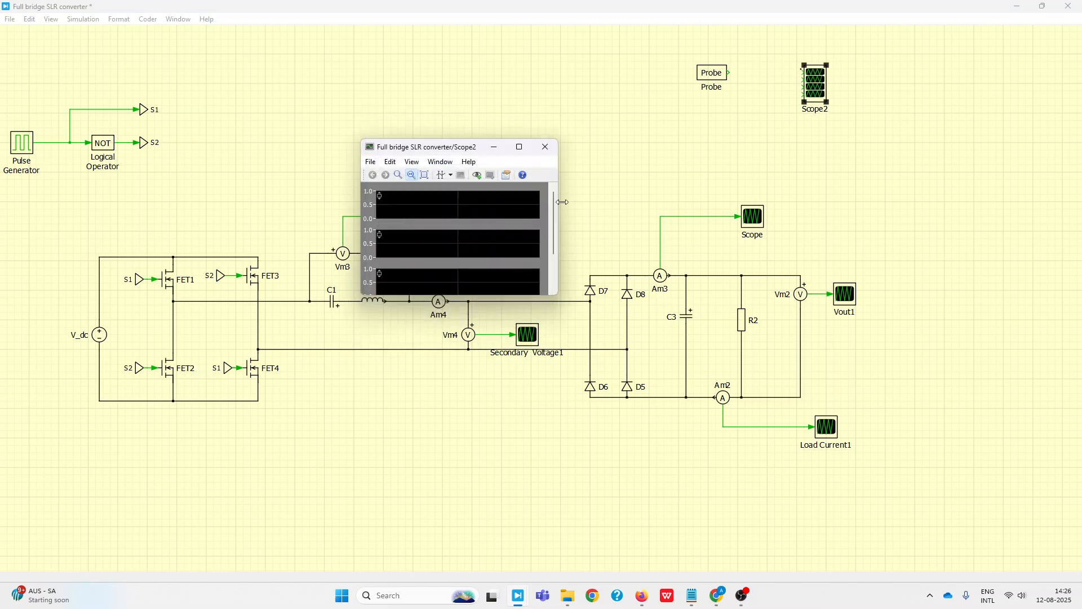
{"action": "left_click", "coordinate": [549, 148]}
Connect the Probe output to the first input of the four-plot scope, hide the Probe's name and adjust its position
{"action": "left_click_drag", "start_coordinate": [726, 81], "coordinate": [801, 73]}
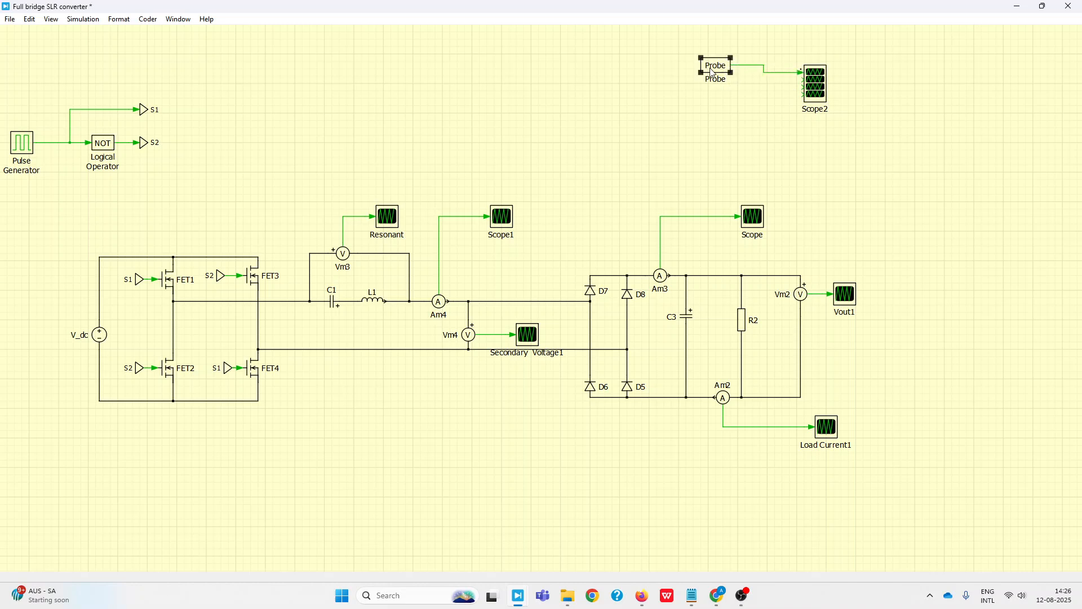
{"action": "key", "text": "ctrl+shift+n"}
{"action": "left_click_drag", "start_coordinate": [720, 69], "coordinate": [725, 103]}
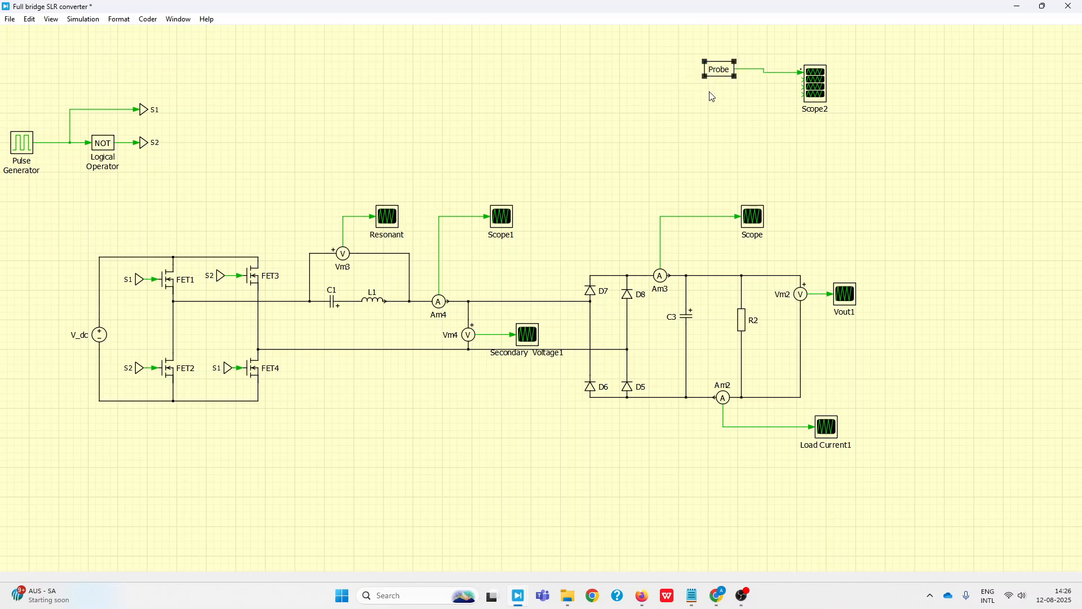
Duplicate the Probe block into a vertical stack of four and connect each added output to the remaining Scope2 inputs
{"action": "key", "text": "ctrl+shift+n"}
{"action": "left_click_drag", "start_coordinate": [723, 69], "coordinate": [729, 91]}
{"action": "left_click_drag", "start_coordinate": [729, 91], "coordinate": [738, 134], "text": "ctrl"}
{"action": "left_click_drag", "start_coordinate": [744, 90], "coordinate": [814, 106]}
{"action": "left_click_drag", "start_coordinate": [745, 109], "coordinate": [803, 95]}
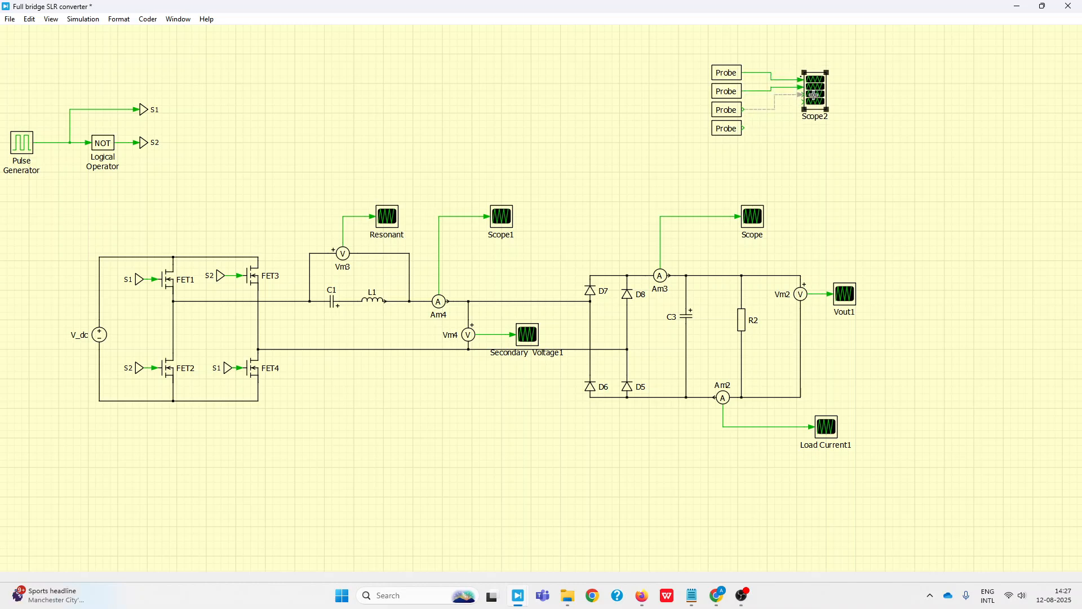
{"action": "left_click_drag", "start_coordinate": [745, 128], "coordinate": [815, 101]}
{"action": "left_click", "coordinate": [890, 132]}
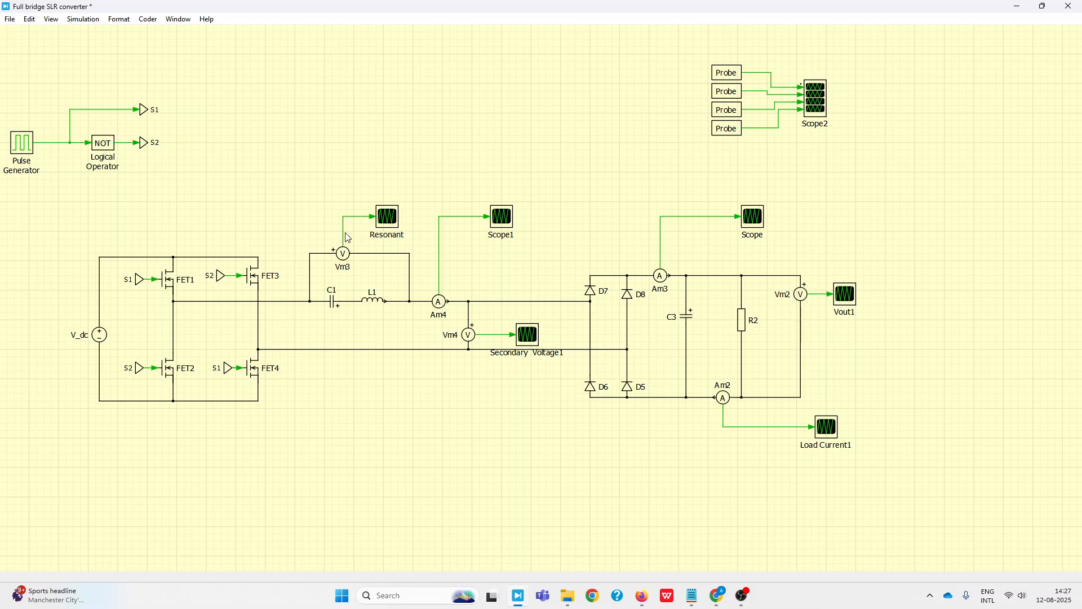
Assign voltmeter Vm3 to the first probe of Scope2 and enable its measured voltage signal
{"action": "left_click", "coordinate": [348, 257]}
{"action": "left_click_drag", "start_coordinate": [345, 259], "coordinate": [727, 77]}
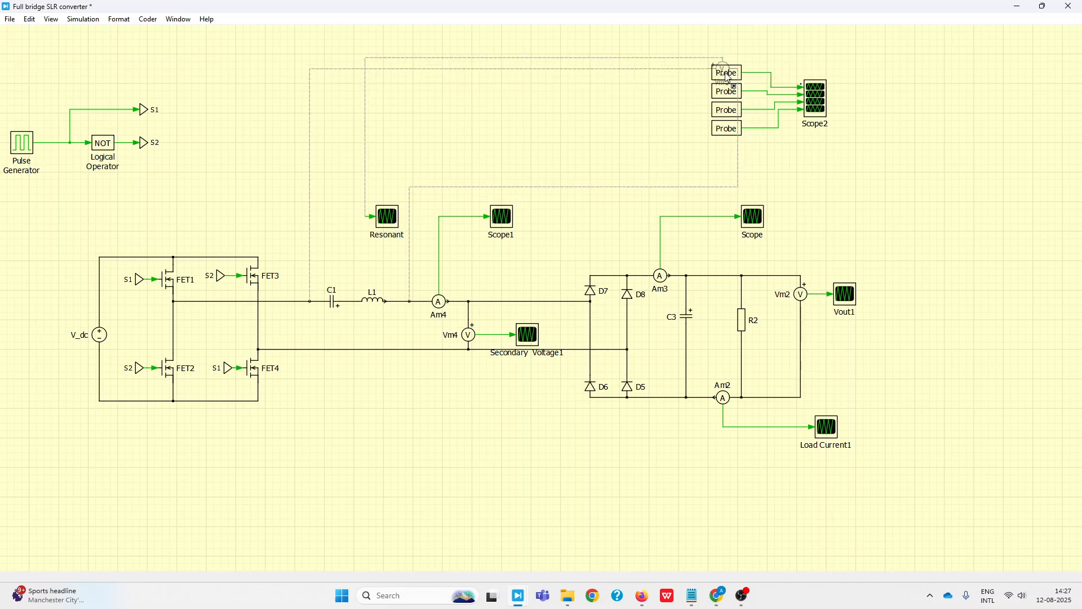
{"action": "left_click_drag", "start_coordinate": [727, 77], "coordinate": [697, 87]}
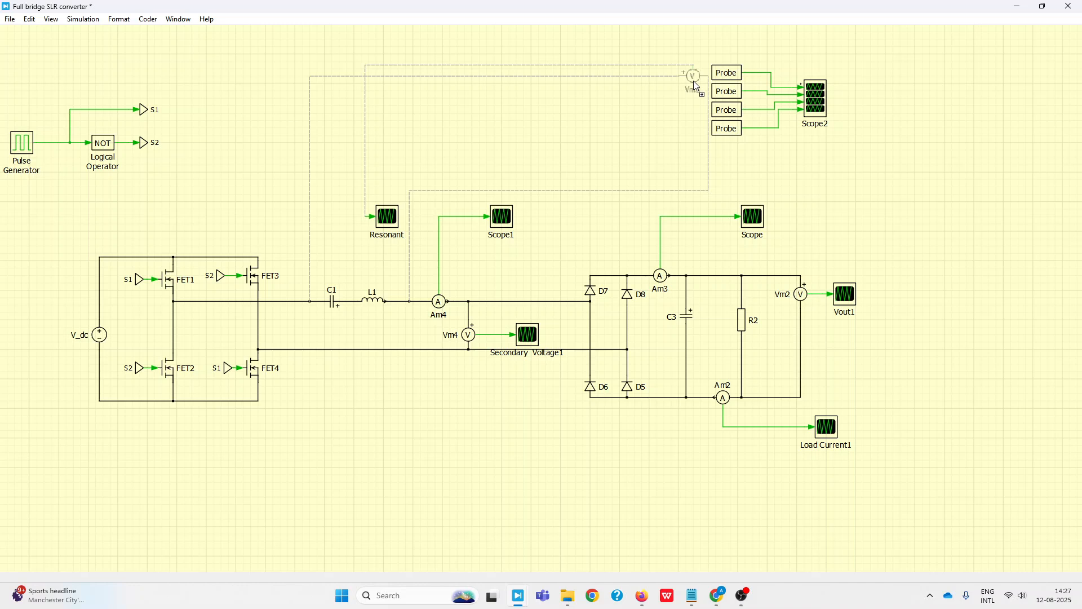
{"action": "left_click_drag", "start_coordinate": [693, 80], "coordinate": [722, 78]}
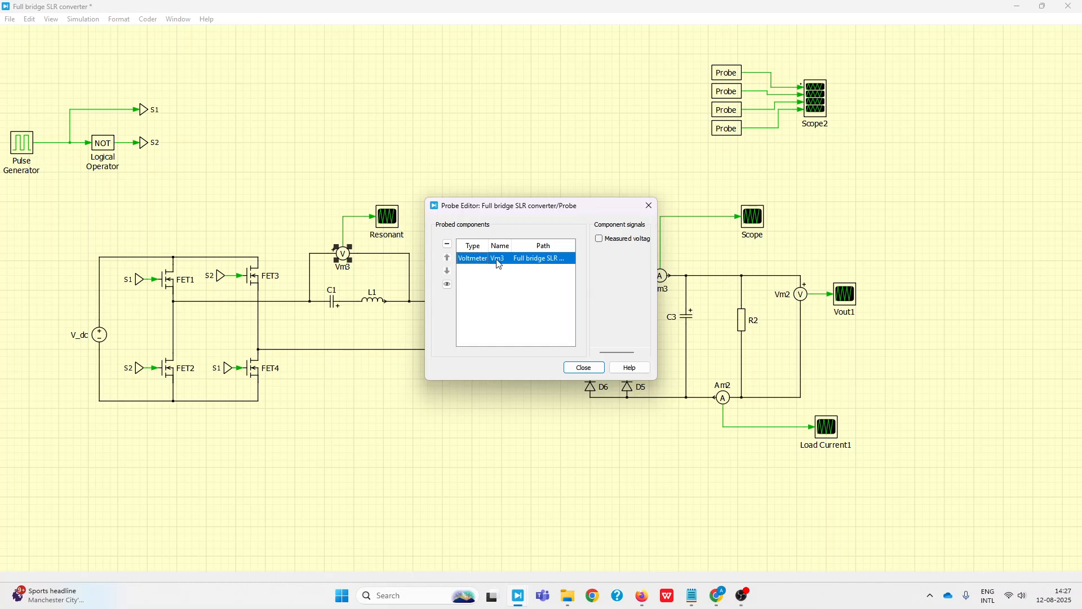
{"action": "left_click", "coordinate": [600, 240]}
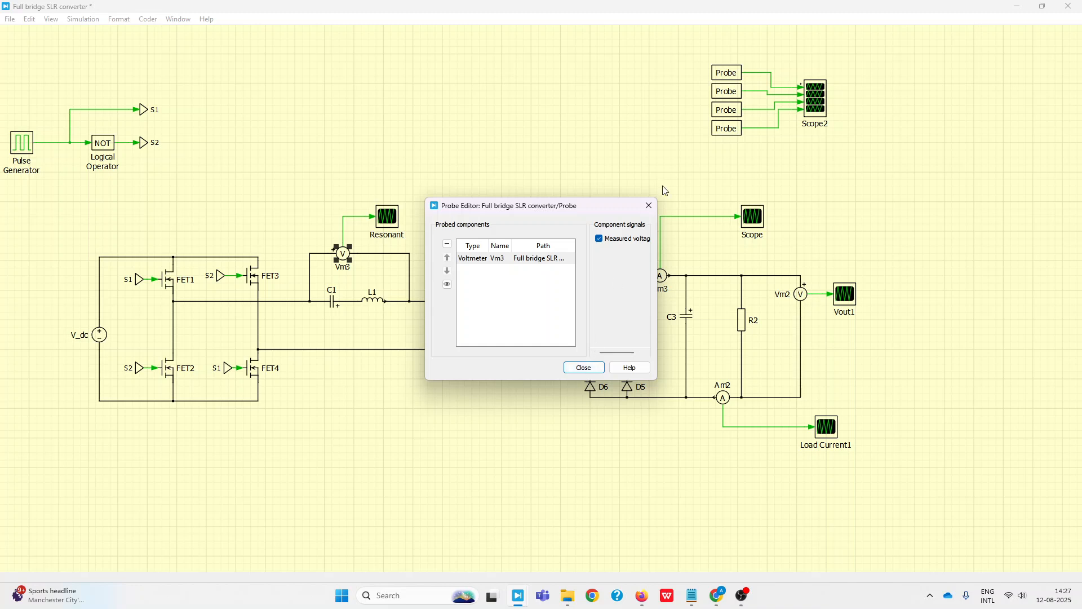
{"action": "left_click", "coordinate": [584, 367]}
Delete the Resonant scope on Vm3 and Scope1 on Am4 together with their signal wires
{"action": "left_click_drag", "start_coordinate": [323, 193], "coordinate": [393, 224]}
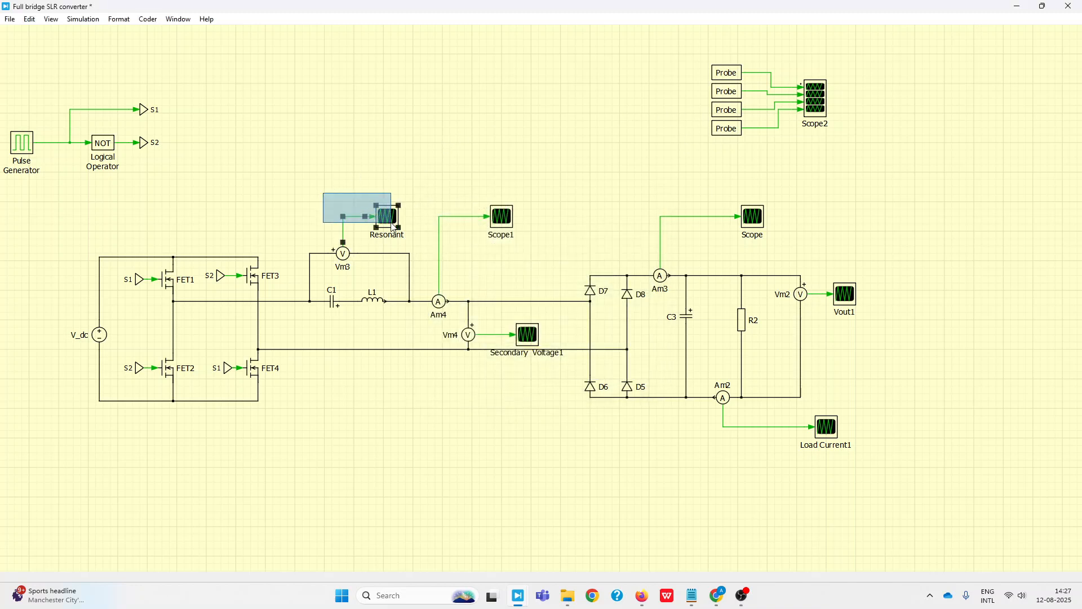
{"action": "key", "text": "Delete"}
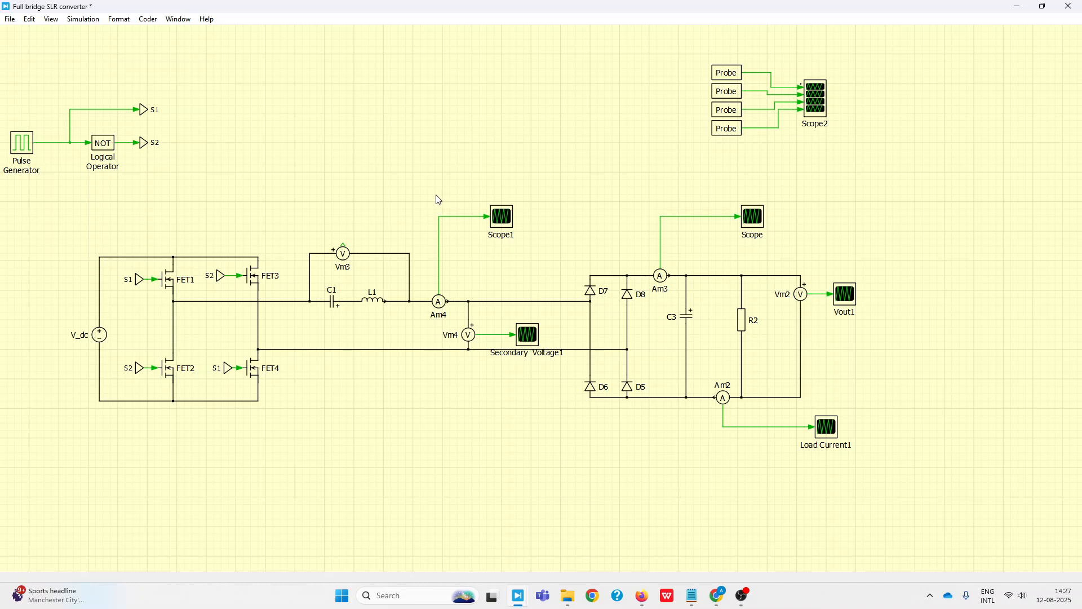
{"action": "left_click", "coordinate": [441, 305]}
{"action": "left_click_drag", "start_coordinate": [438, 203], "coordinate": [527, 258]}
{"action": "key", "text": "Delete"}
Assign ammeter Am4 to the second probe of Scope2 and enable its measured current signal
{"action": "left_click_drag", "start_coordinate": [431, 306], "coordinate": [721, 94]}
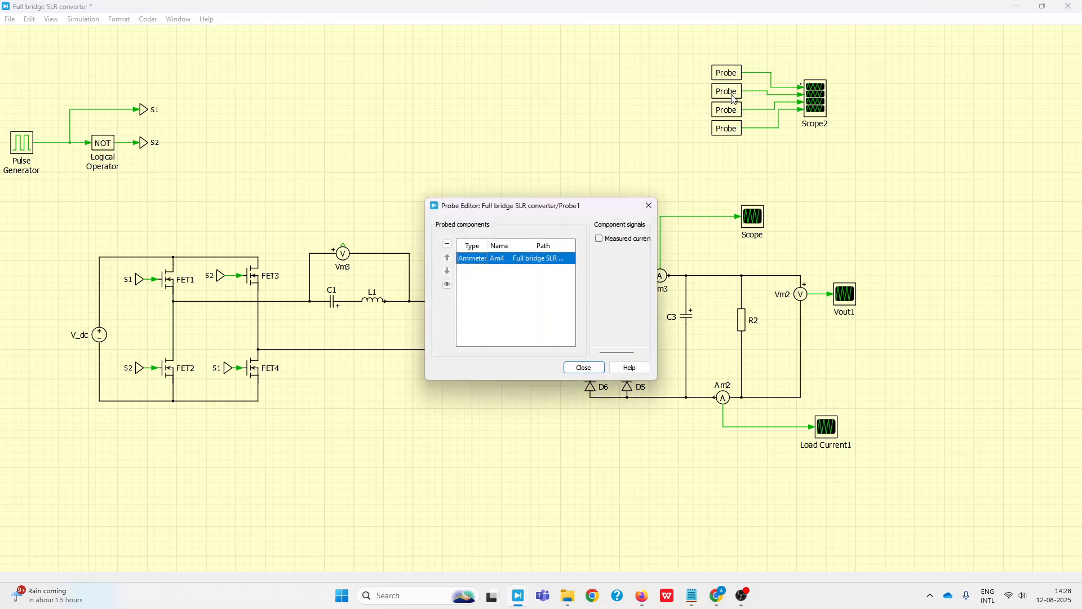
{"action": "left_click", "coordinate": [598, 239]}
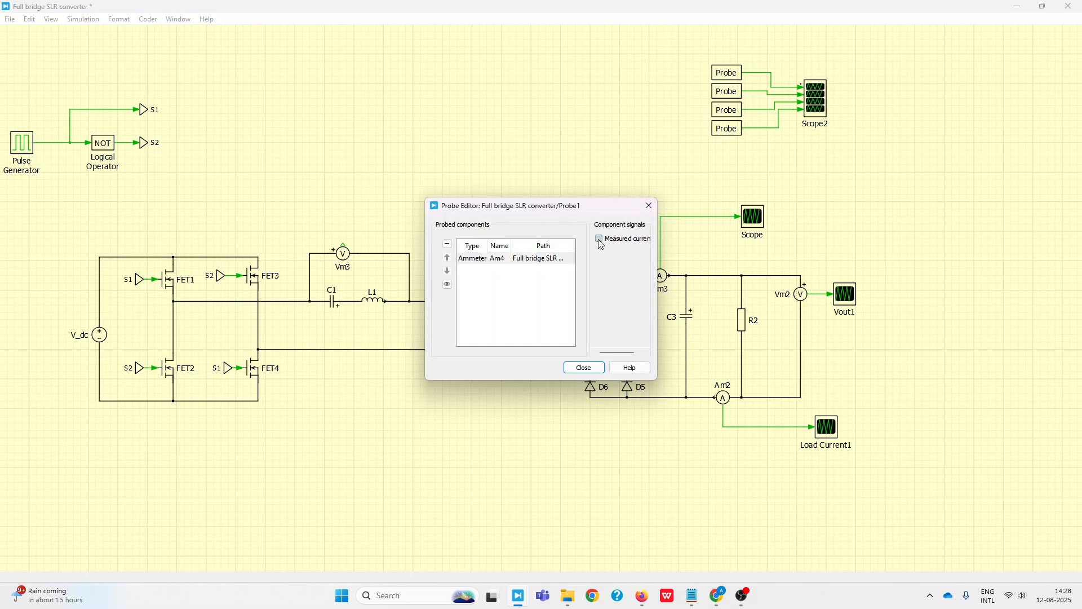
{"action": "left_click", "coordinate": [584, 368]}
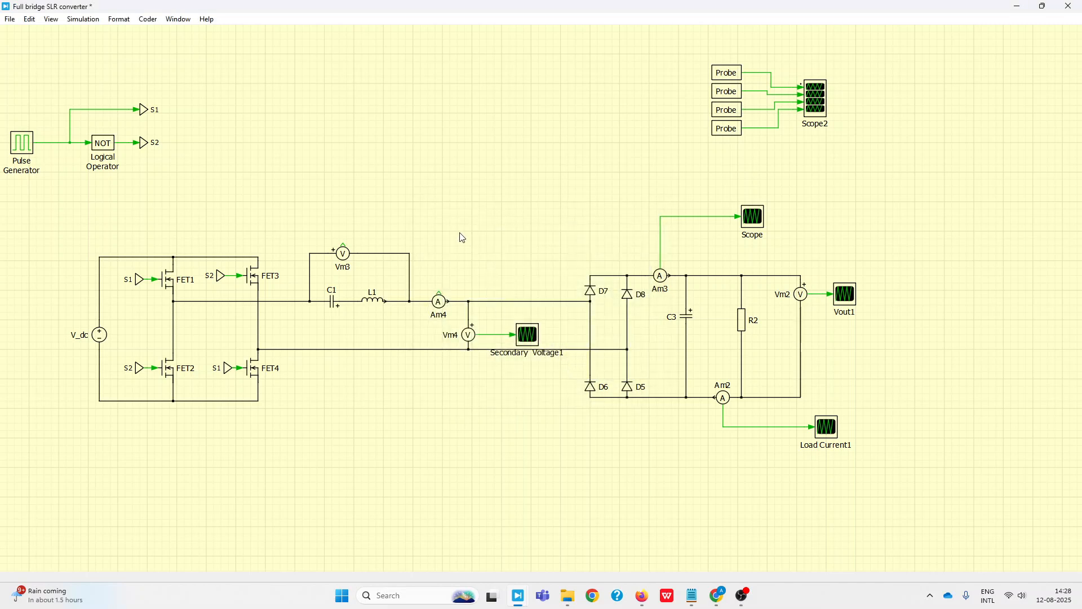
Delete ammeter Am4 from the line between inductor L1 and the rectifier
{"action": "left_click", "coordinate": [441, 306]}
{"action": "key", "text": "Delete"}
{"action": "left_click", "coordinate": [455, 300]}
Assign inductor L1 to the second probe of Scope2 with only the inductor current signal enabled
{"action": "left_click", "coordinate": [374, 303]}
{"action": "left_click_drag", "start_coordinate": [378, 305], "coordinate": [725, 97]}
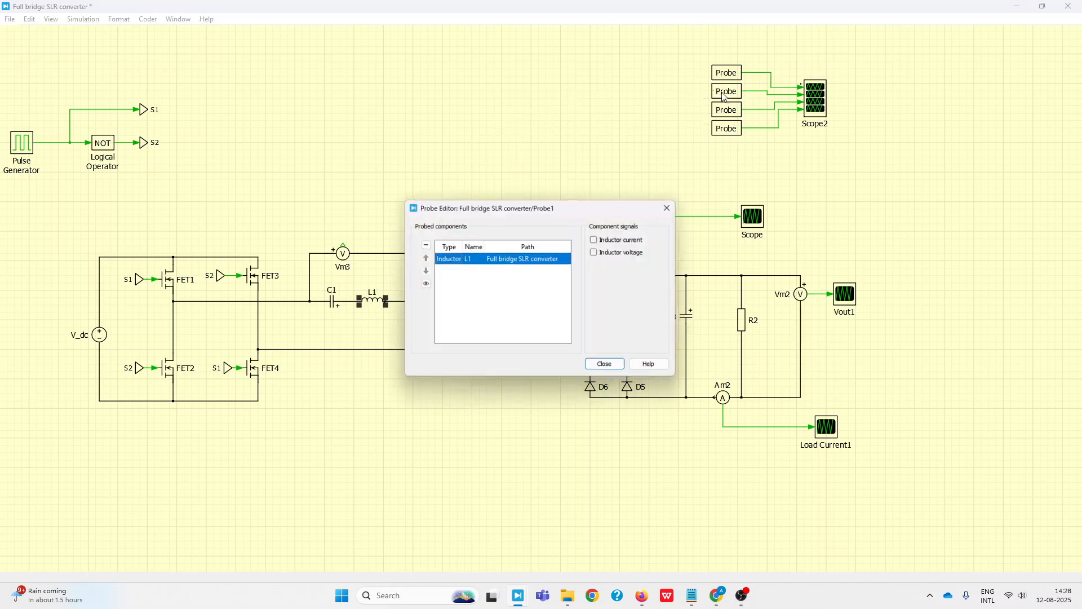
{"action": "left_click", "coordinate": [599, 239]}
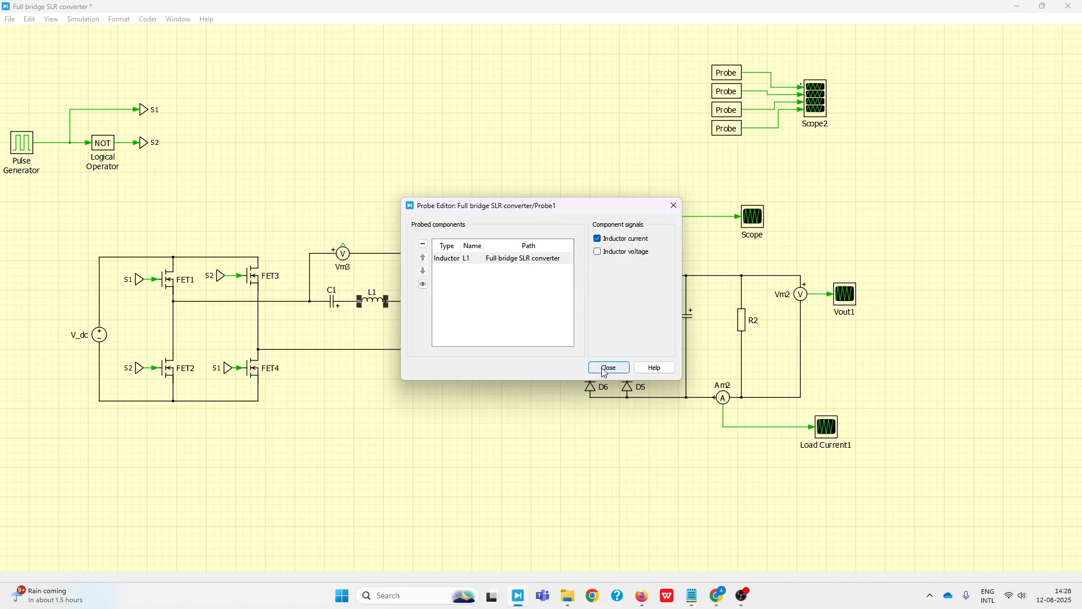
{"action": "left_click", "coordinate": [598, 240]}
{"action": "left_click", "coordinate": [598, 239]}
{"action": "left_click", "coordinate": [601, 370]}
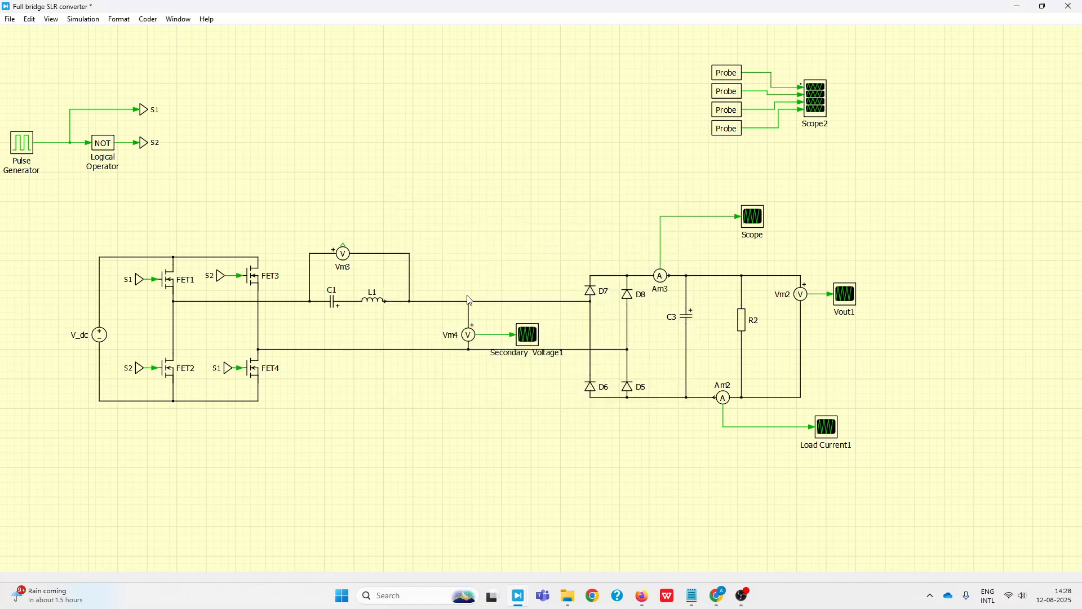
Move voltmeter Vm4 slightly up between its two lines and delete the Secondary Voltage1 scope
{"action": "left_click_drag", "start_coordinate": [446, 321], "coordinate": [532, 342]}
{"action": "key", "text": "Up"}
{"action": "key", "text": "Up"}
{"action": "key", "text": "Up"}
{"action": "left_click", "coordinate": [460, 378]}
{"action": "left_click", "coordinate": [549, 323]}
{"action": "key", "text": "Delete"}
Shift the source, full bridge and resonant tank together to the right, closer to Vm4
{"action": "left_click_drag", "start_coordinate": [46, 245], "coordinate": [413, 448]}
{"action": "key", "text": "Right"}
{"action": "key", "text": "Right"}
{"action": "key", "text": "Right"}
{"action": "key", "text": "Right"}
{"action": "key", "text": "Right"}
{"action": "left_click", "coordinate": [460, 386]}
Assign voltmeter Vm4 to the third probe of Scope2 and enable its measured voltage signal
{"action": "left_click", "coordinate": [464, 330]}
{"action": "left_click_drag", "start_coordinate": [473, 331], "coordinate": [728, 113]}
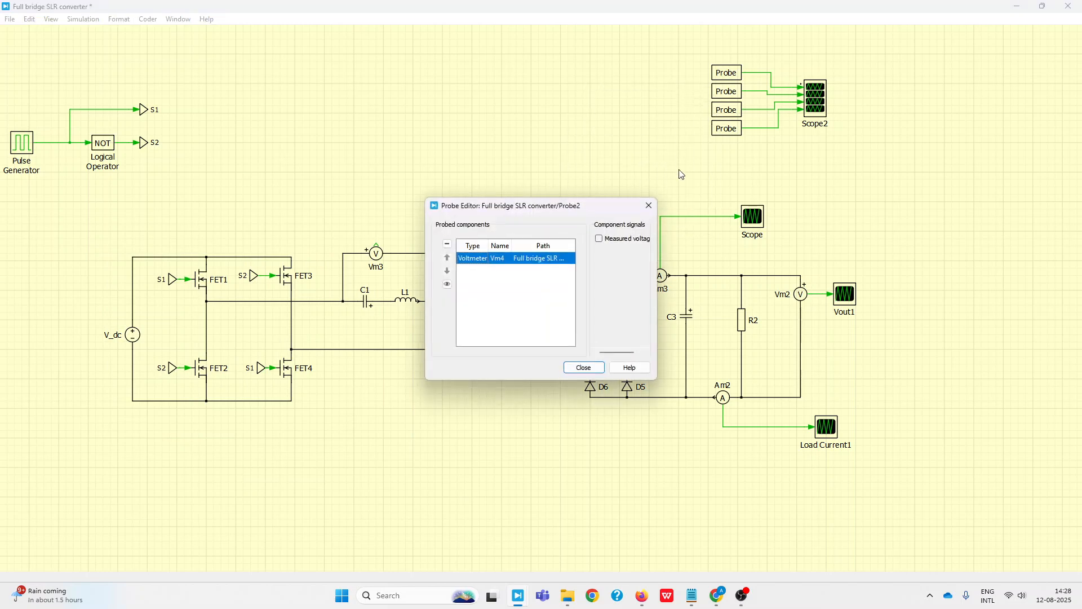
{"action": "left_click", "coordinate": [599, 239]}
{"action": "left_click", "coordinate": [584, 368]}
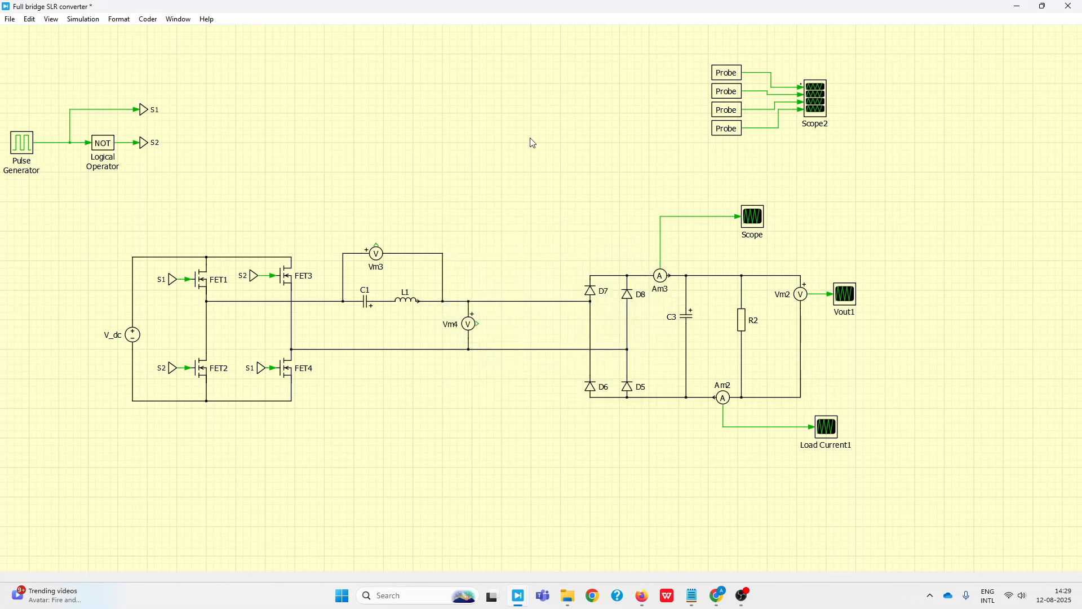
Delete the scope connected to ammeter Am3 along with its signal wire
{"action": "left_click_drag", "start_coordinate": [683, 179], "coordinate": [764, 235]}
{"action": "key", "text": "Delete"}
{"action": "left_click", "coordinate": [657, 279]}
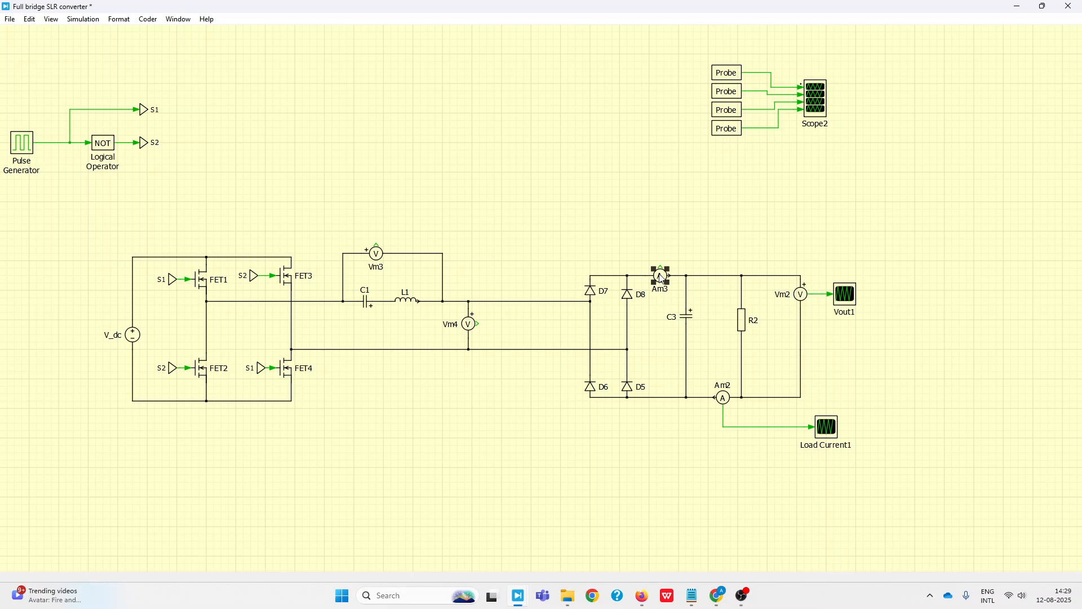
{"action": "left_click", "coordinate": [494, 186]}
Assign the V_dc source to the fourth probe of Scope2 and enable its source current signal
{"action": "left_click_drag", "start_coordinate": [89, 231], "coordinate": [483, 434]}
{"action": "left_click", "coordinate": [130, 339]}
{"action": "left_click_drag", "start_coordinate": [138, 340], "coordinate": [726, 134]}
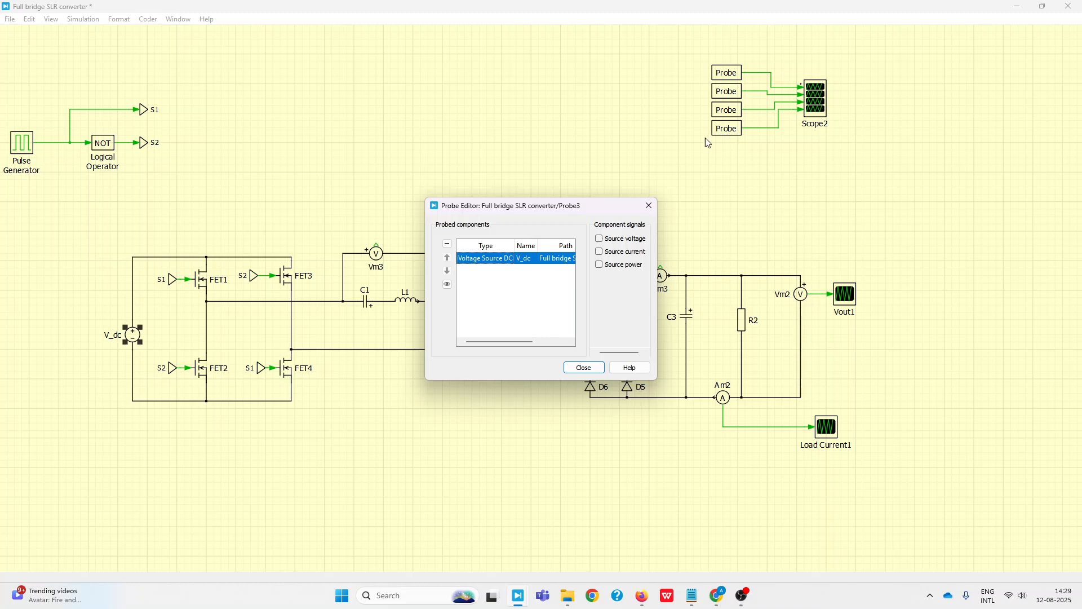
{"action": "left_click", "coordinate": [600, 252]}
{"action": "left_click", "coordinate": [584, 368]}
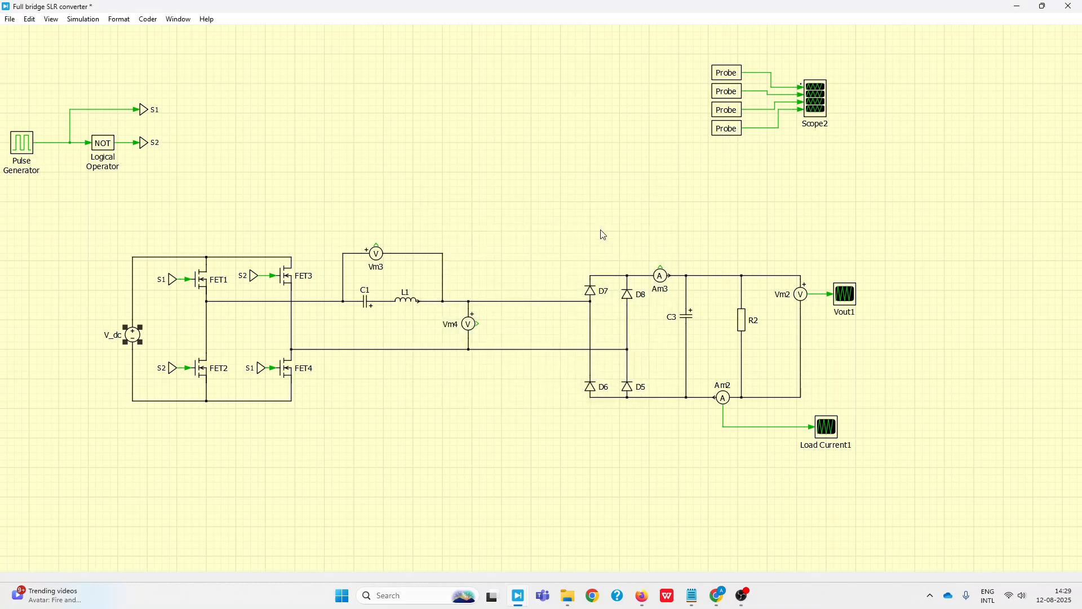
Duplicate the four probes with their connected scope and place the two groups side by side
{"action": "left_click_drag", "start_coordinate": [694, 54], "coordinate": [828, 93]}
{"action": "left_click", "coordinate": [753, 132]}
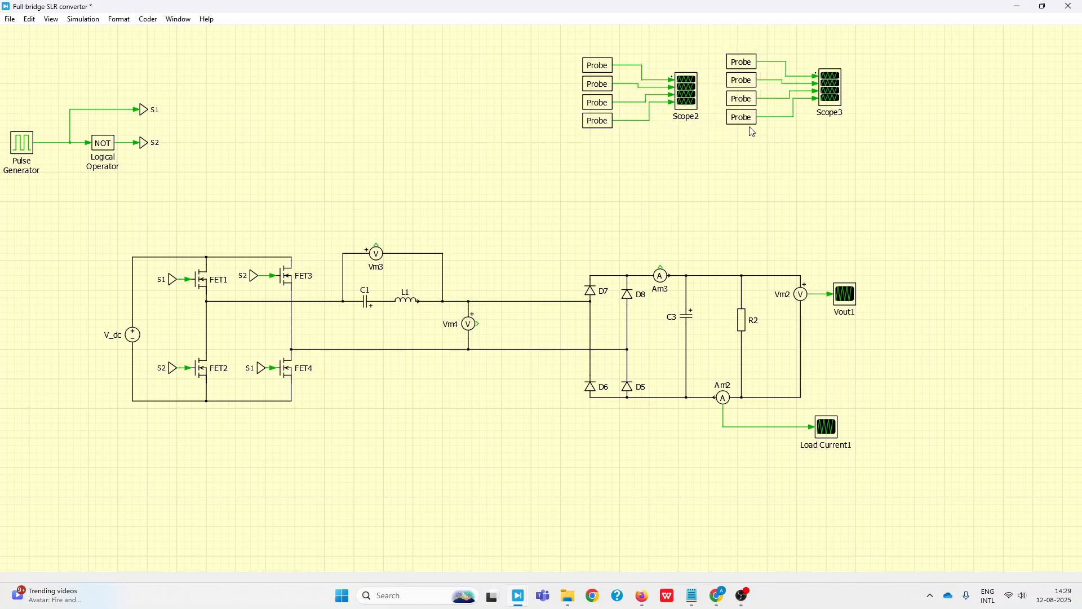
Clear the probed components from all four probes of the duplicated group feeding Scope3
{"action": "double_click", "coordinate": [749, 67]}
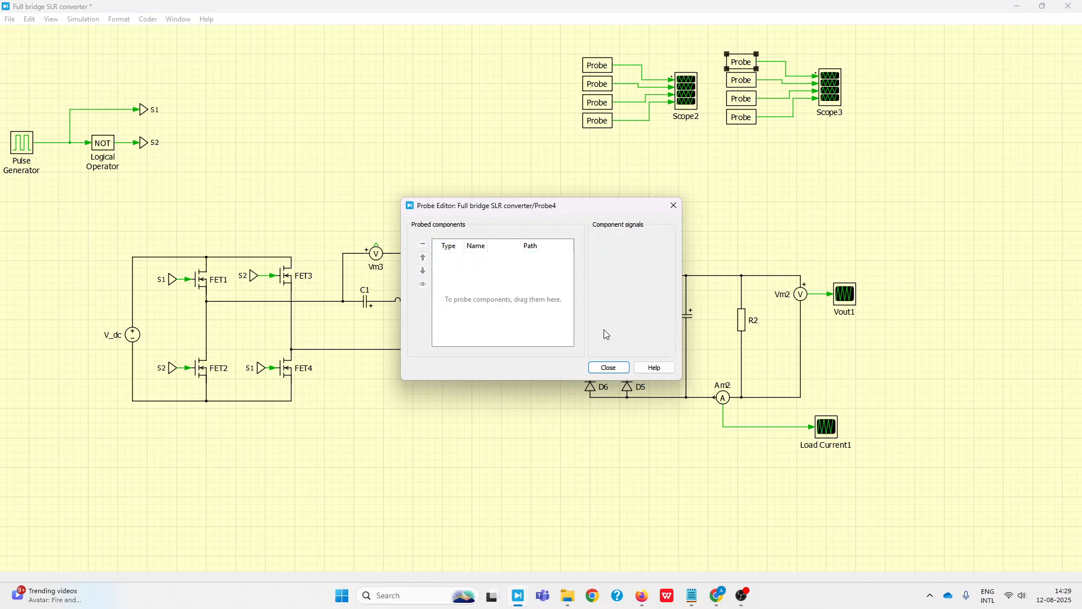
{"action": "left_click", "coordinate": [622, 370]}
{"action": "double_click", "coordinate": [750, 85]}
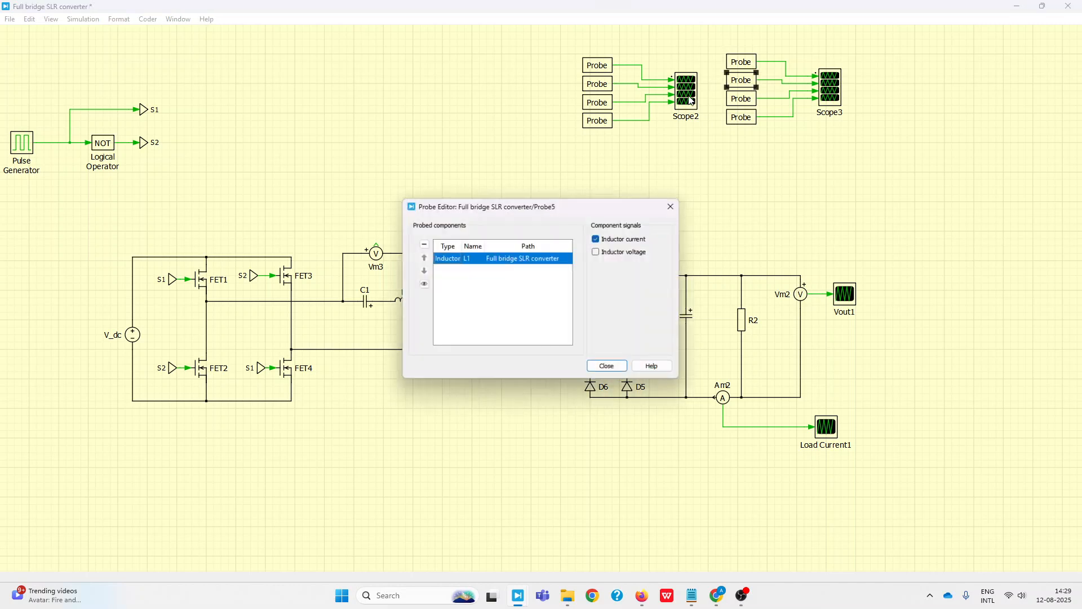
{"action": "left_click", "coordinate": [423, 244]}
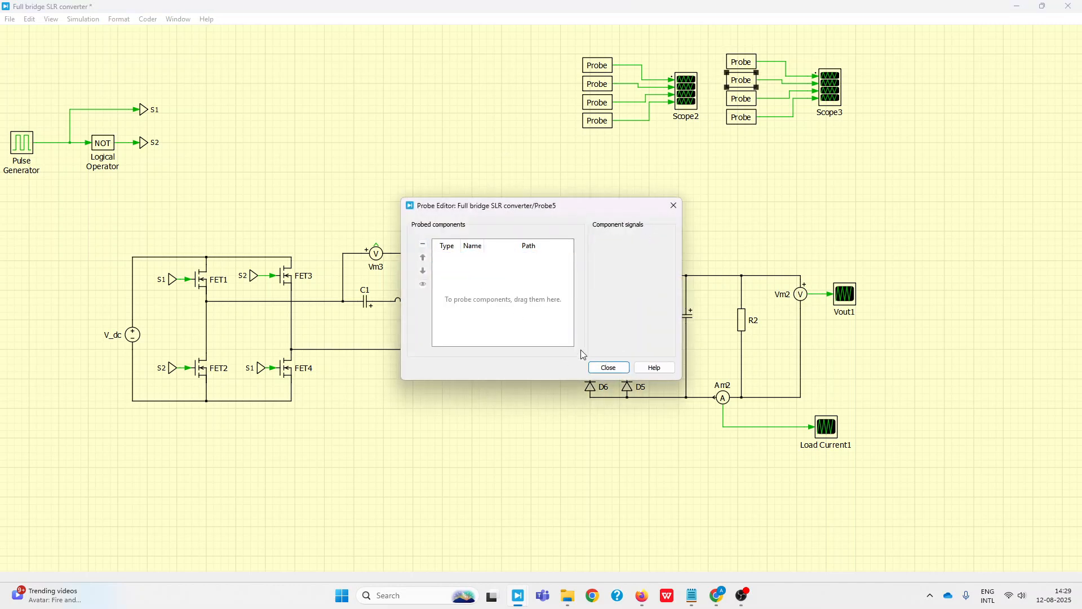
{"action": "left_click", "coordinate": [607, 368]}
{"action": "double_click", "coordinate": [743, 102]}
{"action": "left_click", "coordinate": [423, 244]}
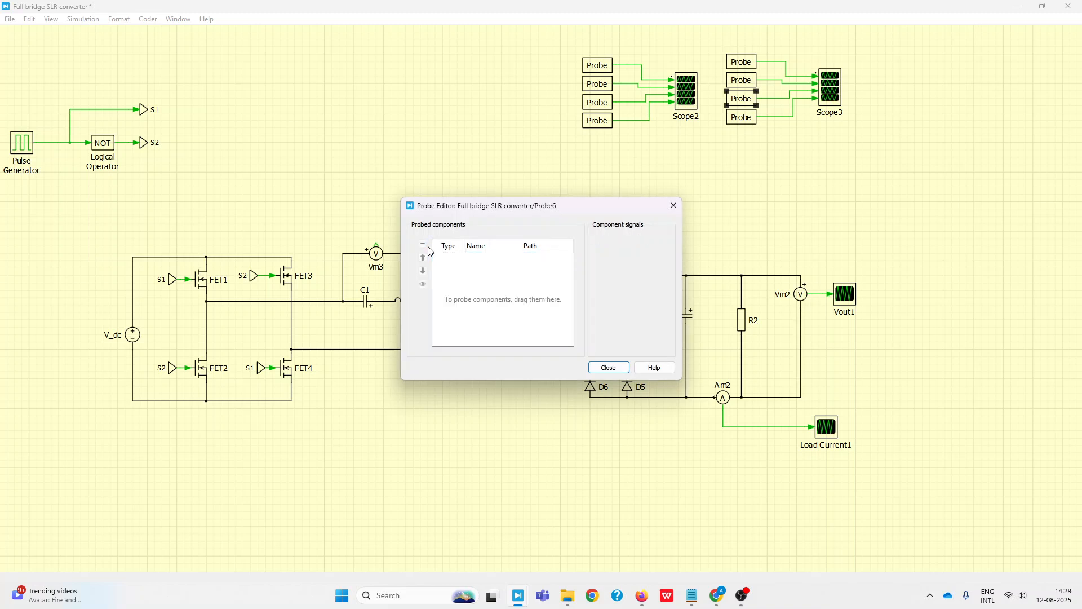
{"action": "left_click", "coordinate": [624, 369]}
{"action": "double_click", "coordinate": [742, 117]}
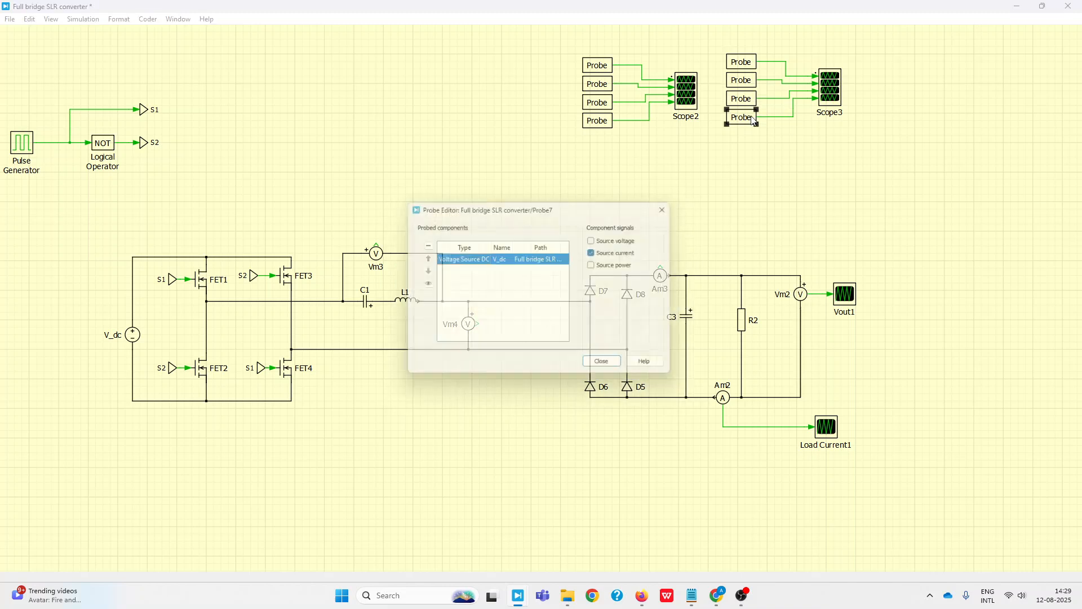
{"action": "left_click", "coordinate": [423, 244]}
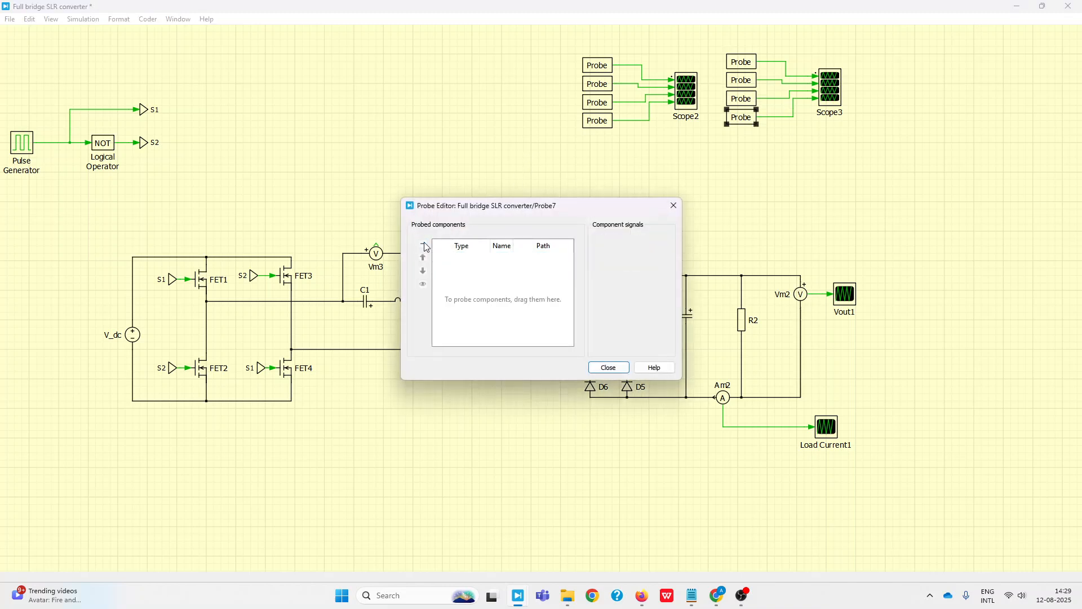
{"action": "left_click", "coordinate": [610, 368]}
Assign ammeter Am3's measured current to the first probe of Scope3 and capacitor C3's capacitor voltage to the second
{"action": "left_click_drag", "start_coordinate": [662, 277], "coordinate": [744, 66]}
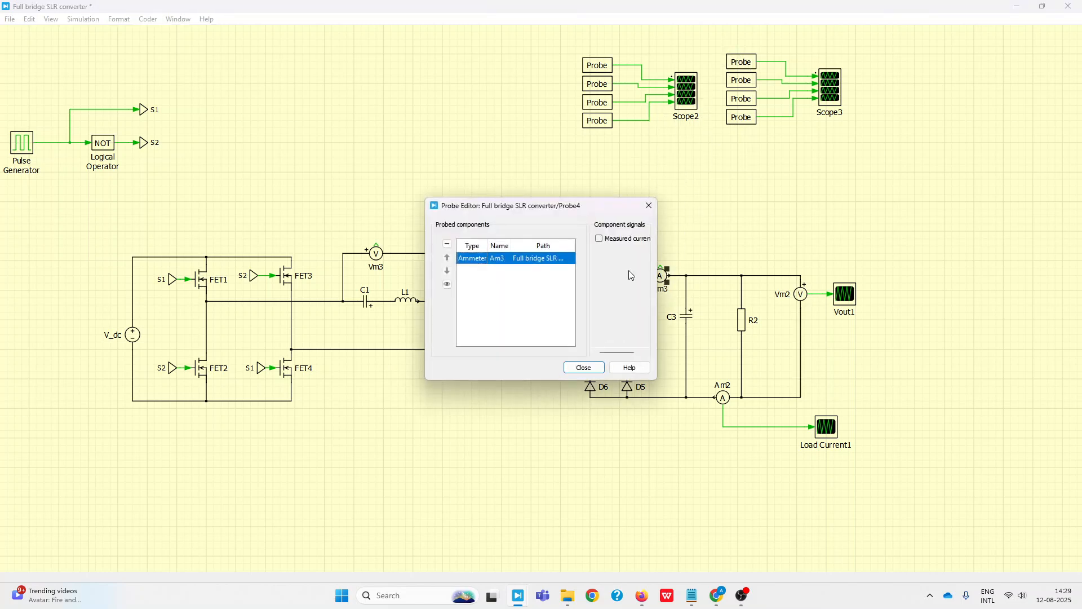
{"action": "left_click", "coordinate": [600, 239]}
{"action": "left_click", "coordinate": [585, 368]}
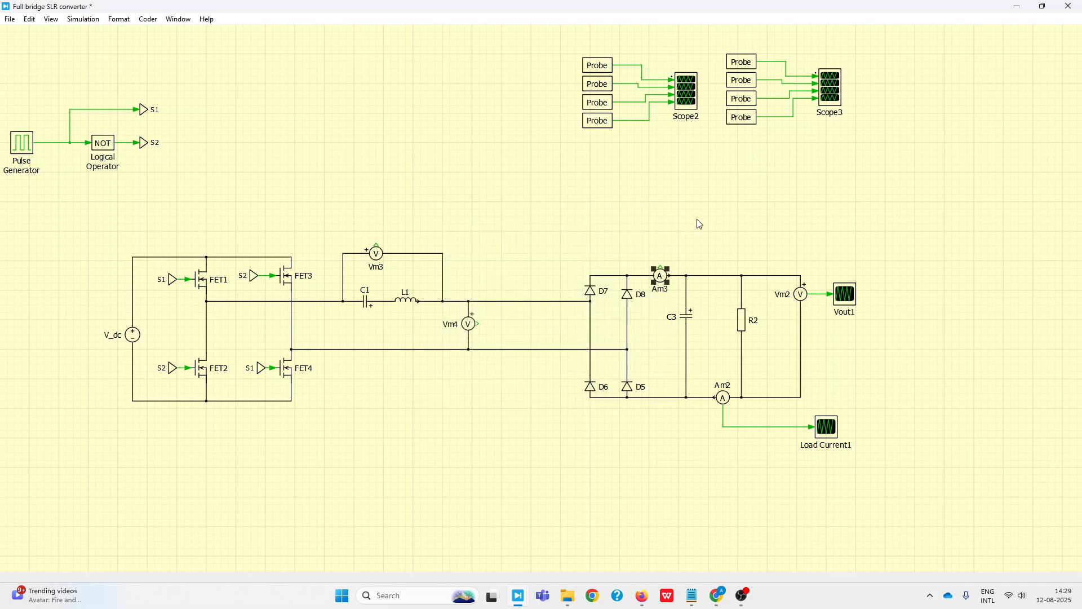
{"action": "left_click_drag", "start_coordinate": [686, 325], "coordinate": [741, 84]}
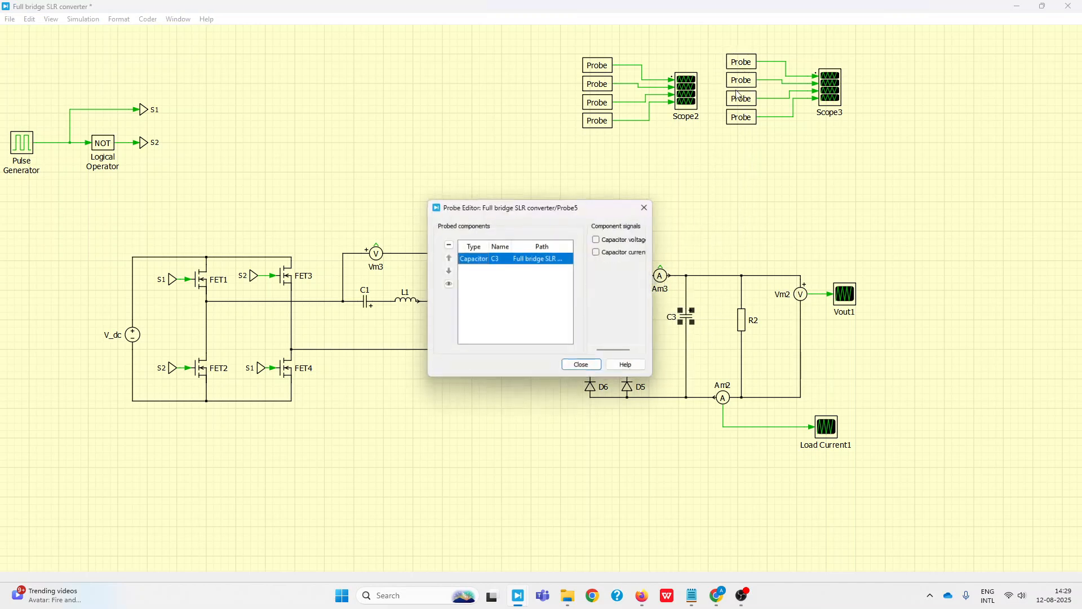
{"action": "left_click", "coordinate": [600, 239]}
{"action": "left_click", "coordinate": [584, 368]}
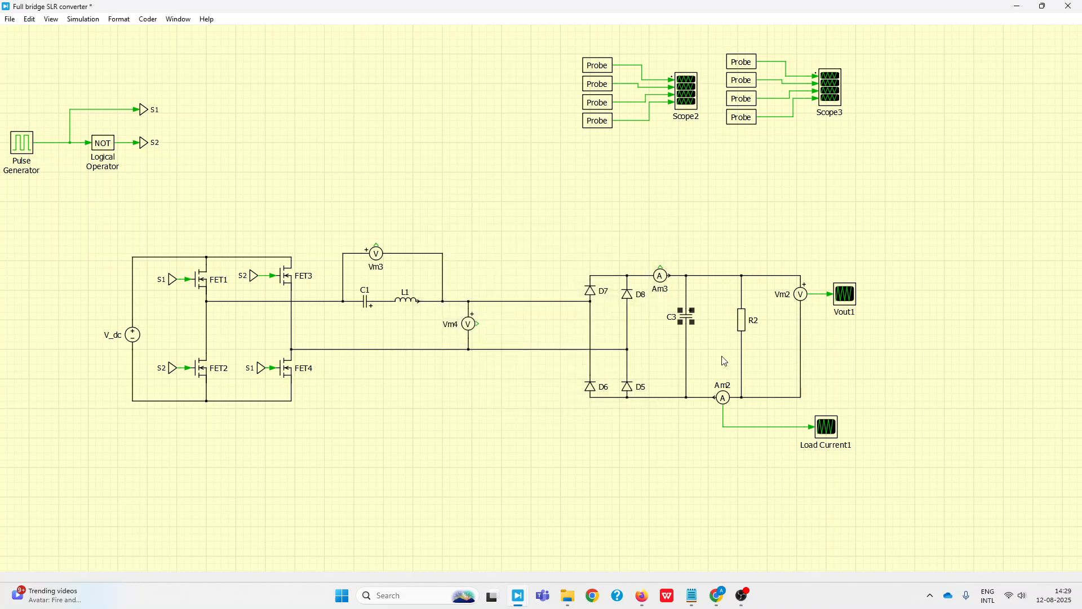
Delete ammeter Am2 and voltmeter Vm2 from the output stage, along with the Load Current1 and Vout1 scopes
{"action": "left_click", "coordinate": [725, 400]}
{"action": "key", "text": "Delete"}
{"action": "left_click_drag", "start_coordinate": [708, 398], "coordinate": [856, 465]}
{"action": "key", "text": "Delete"}
{"action": "left_click_drag", "start_coordinate": [787, 261], "coordinate": [897, 420]}
{"action": "key", "text": "Delete"}
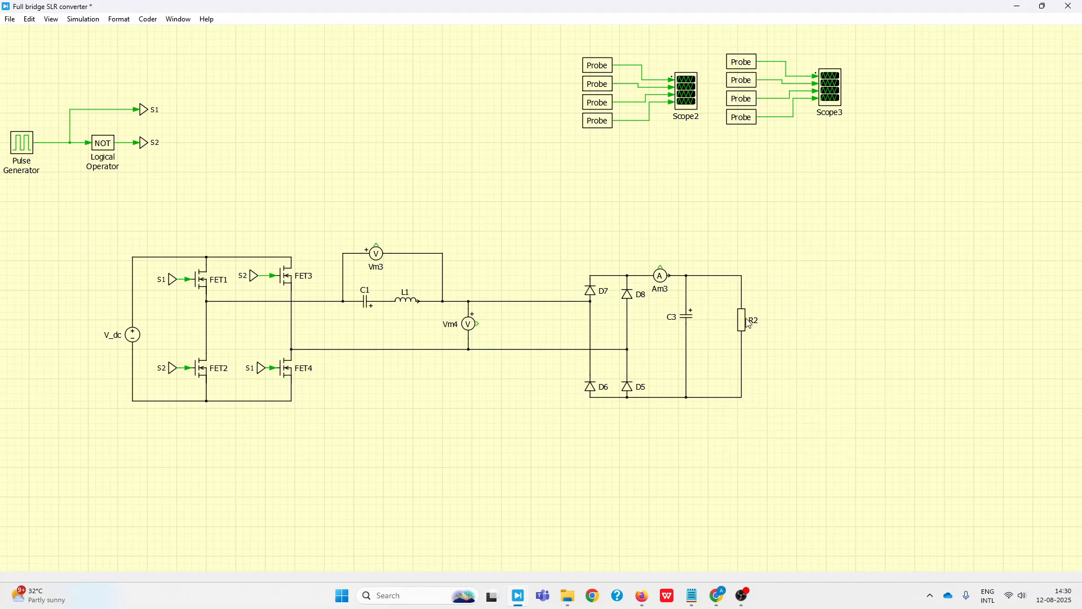
Assign resistor R2 to the third probe of Scope3 with resistor voltage and to the fourth probe with resistor current
{"action": "left_click_drag", "start_coordinate": [739, 326], "coordinate": [742, 115]}
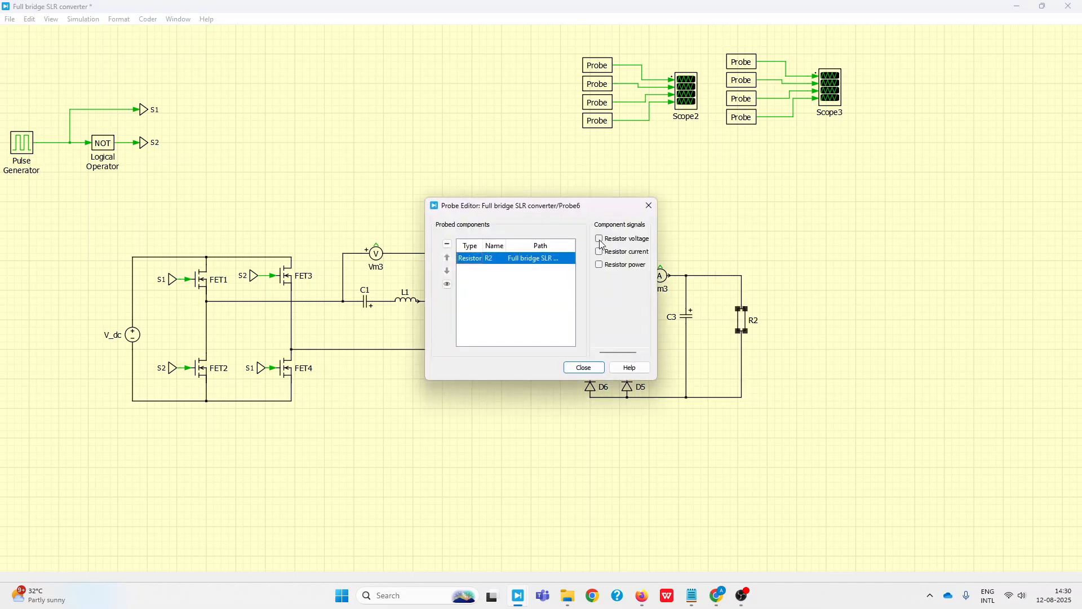
{"action": "left_click", "coordinate": [600, 239]}
{"action": "left_click", "coordinate": [585, 368]}
{"action": "left_click_drag", "start_coordinate": [746, 332], "coordinate": [745, 134]}
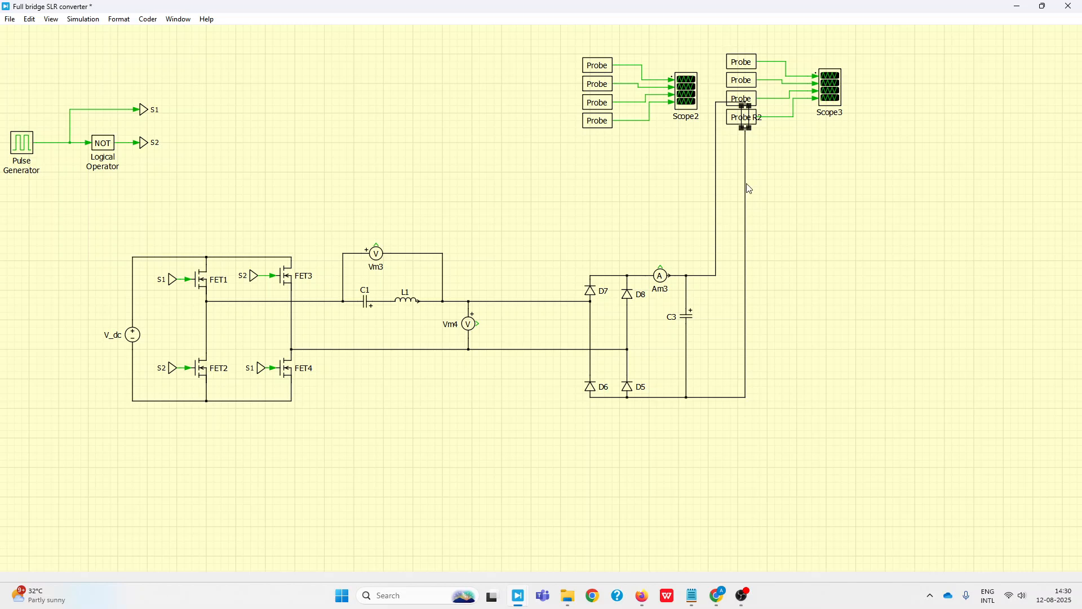
{"action": "left_click_drag", "start_coordinate": [746, 323], "coordinate": [736, 124]}
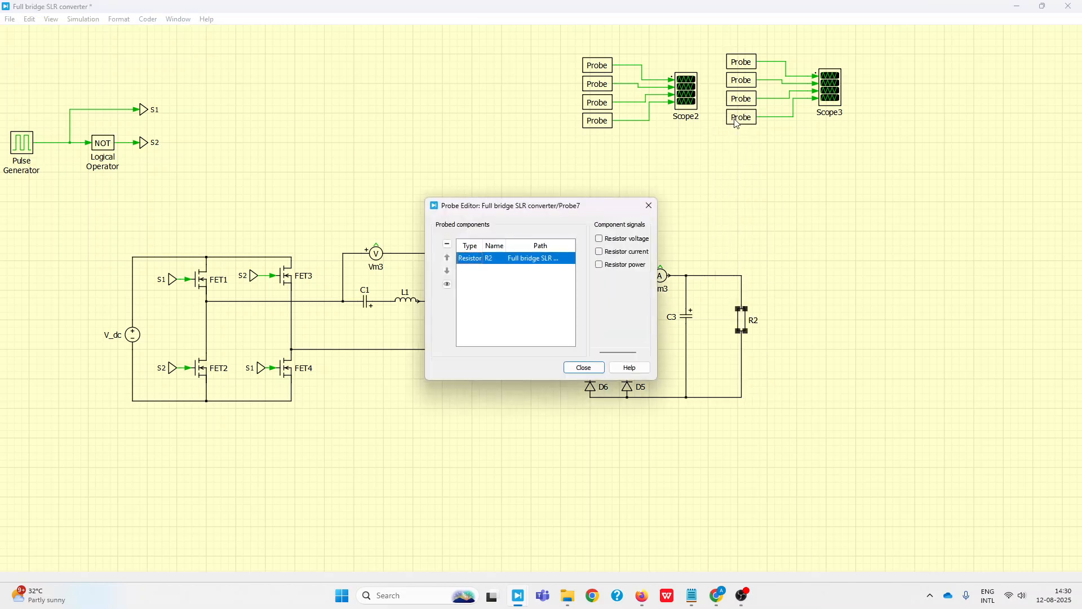
{"action": "left_click", "coordinate": [599, 252]}
{"action": "left_click", "coordinate": [584, 367]}
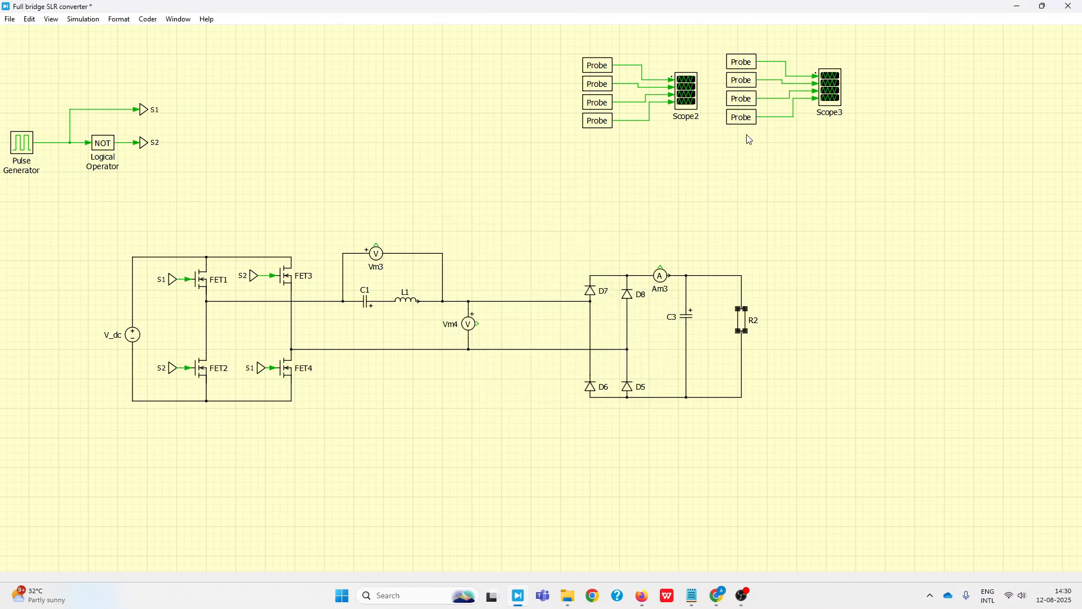
Check the component and signal assignments of the third and fourth probes feeding Scope3
{"action": "double_click", "coordinate": [746, 102]}
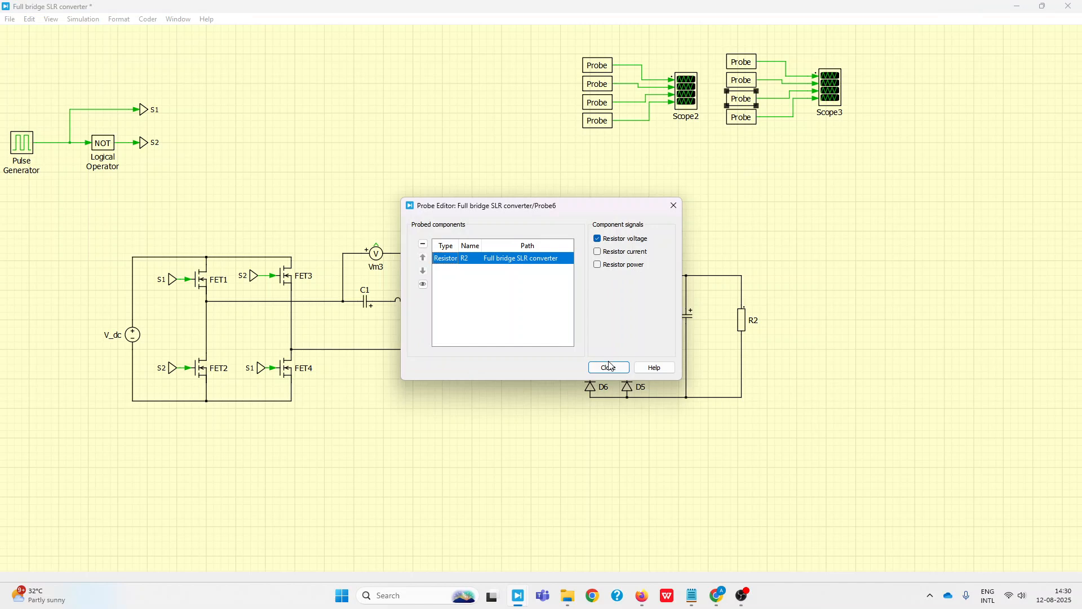
{"action": "left_click", "coordinate": [609, 367]}
{"action": "double_click", "coordinate": [742, 118]}
{"action": "left_click", "coordinate": [608, 367]}
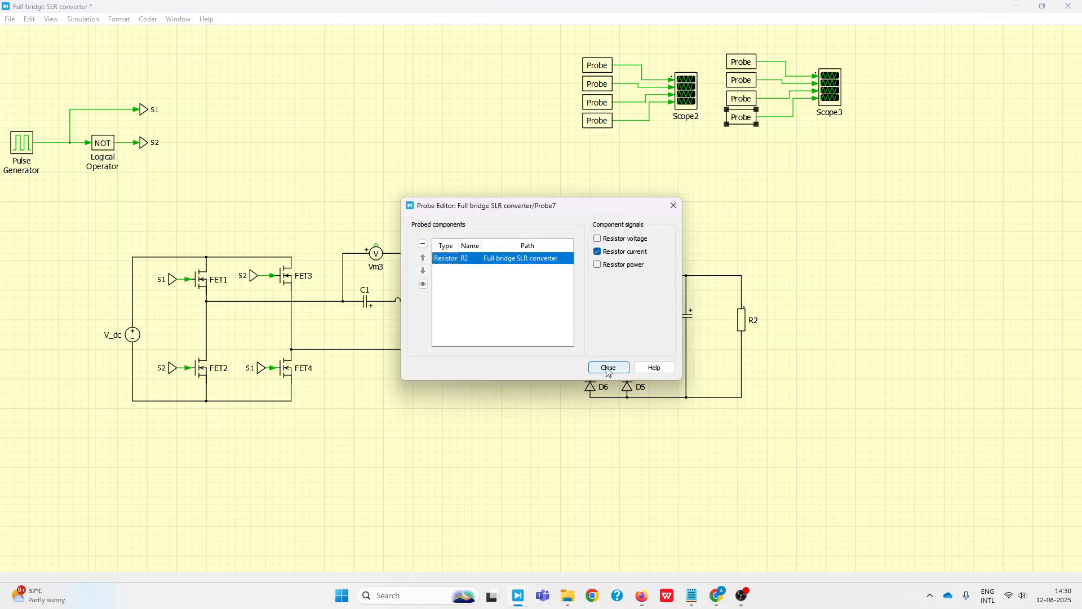
Run the simulation and examine several switching cycles of the four waveforms in the maximized Scope2 window
{"action": "double_click", "coordinate": [688, 103]}
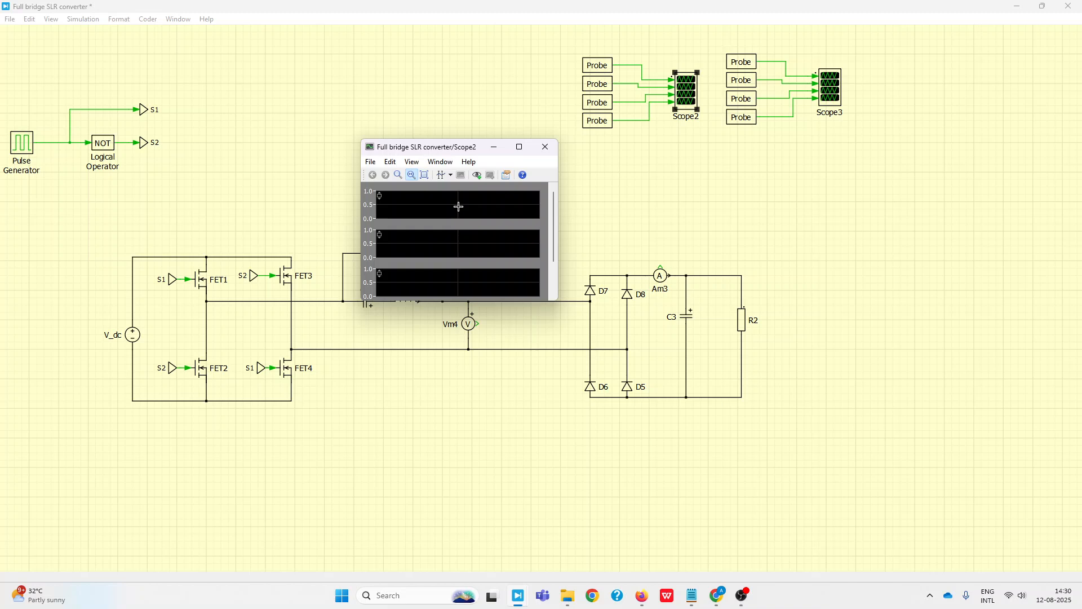
{"action": "key", "text": "ctrl+t"}
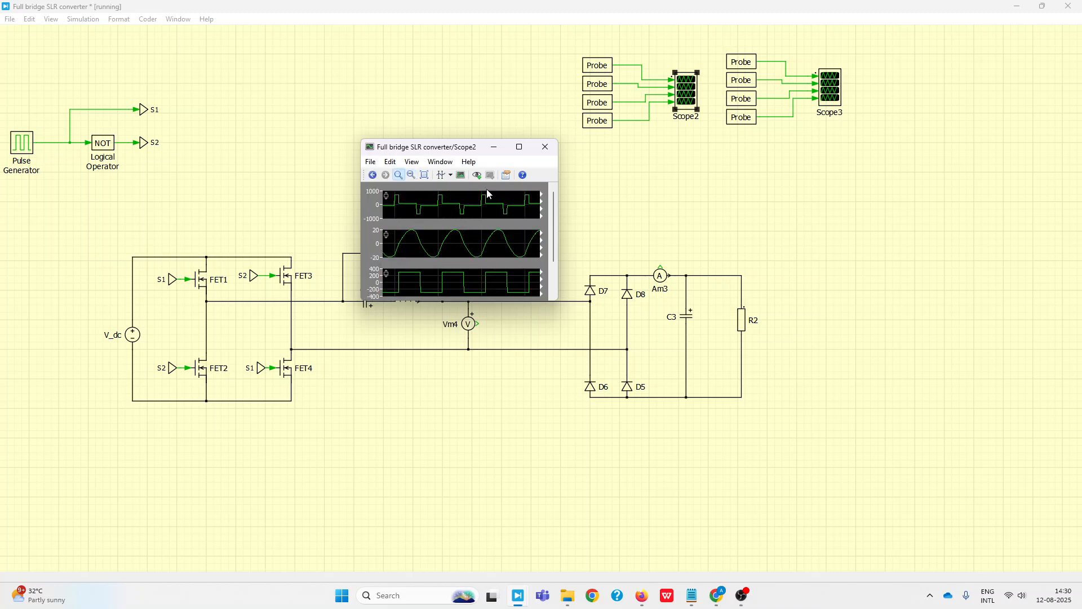
{"action": "left_click", "coordinate": [519, 147]}
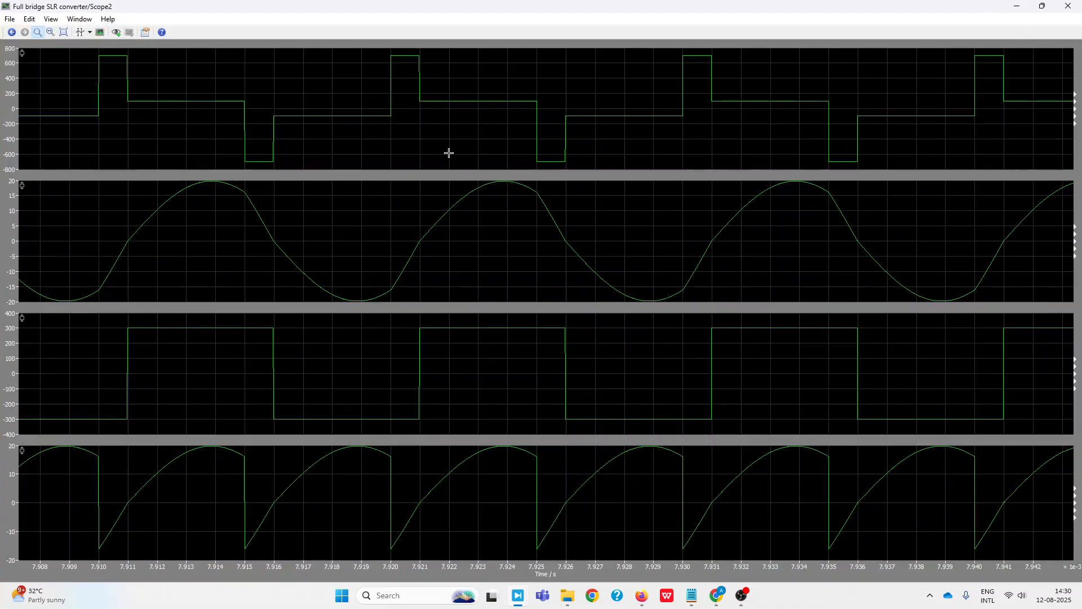
{"action": "left_click", "coordinate": [63, 32]}
{"action": "left_click_drag", "start_coordinate": [273, 380], "coordinate": [335, 386]}
{"action": "left_click_drag", "start_coordinate": [295, 383], "coordinate": [625, 409]}
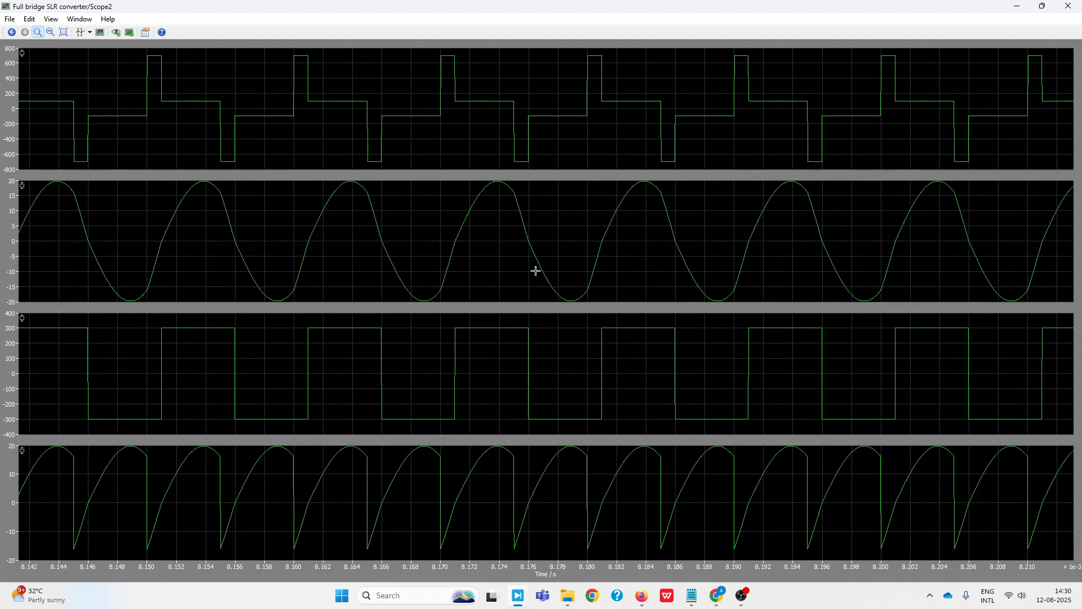
{"action": "left_click_drag", "start_coordinate": [305, 249], "coordinate": [502, 243]}
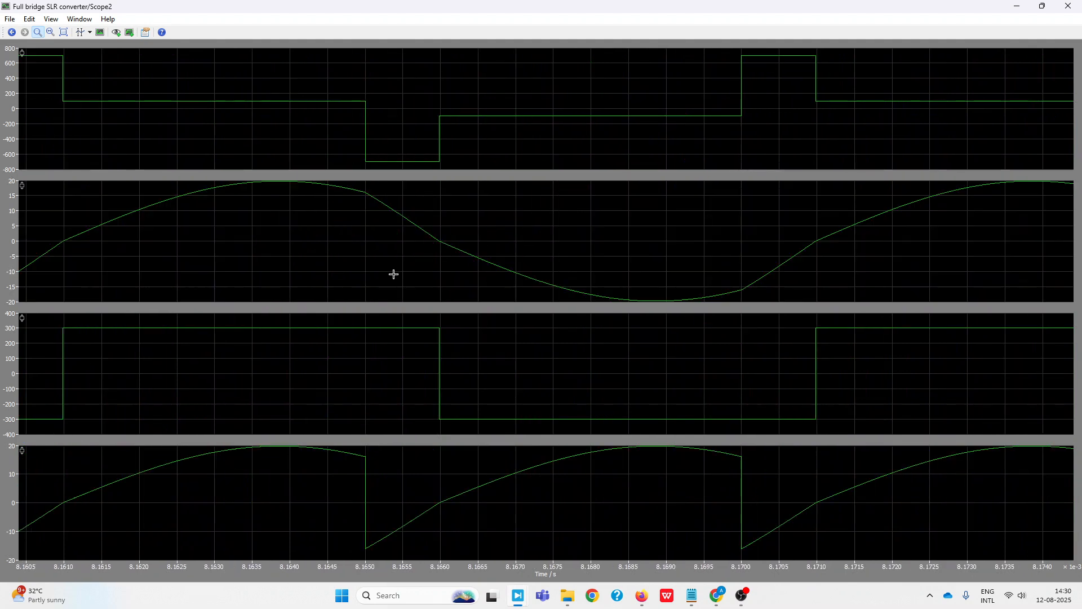
{"action": "left_click", "coordinate": [62, 35]}
{"action": "left_click_drag", "start_coordinate": [318, 154], "coordinate": [441, 158]}
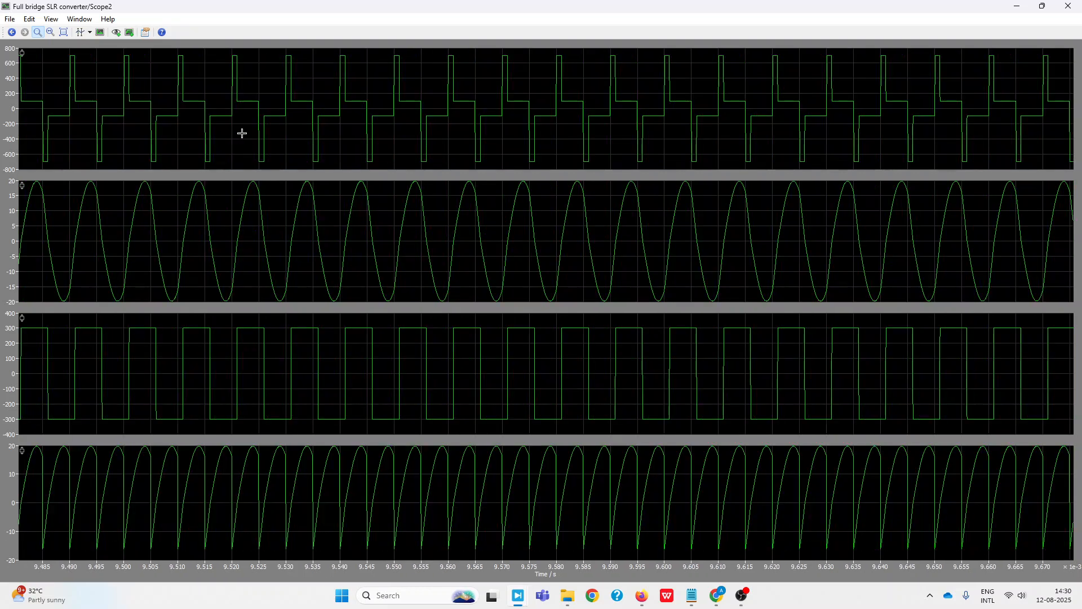
Set the curve width to 3 for the first Scope2 plot and for L1's inductor current in the second
{"action": "left_click", "coordinate": [234, 99]}
{"action": "right_click", "coordinate": [329, 83]}
{"action": "left_click", "coordinate": [404, 148]}
{"action": "double_click", "coordinate": [599, 259]}
{"action": "type", "text": "3"}
{"action": "left_click", "coordinate": [522, 363]}
{"action": "right_click", "coordinate": [558, 226]}
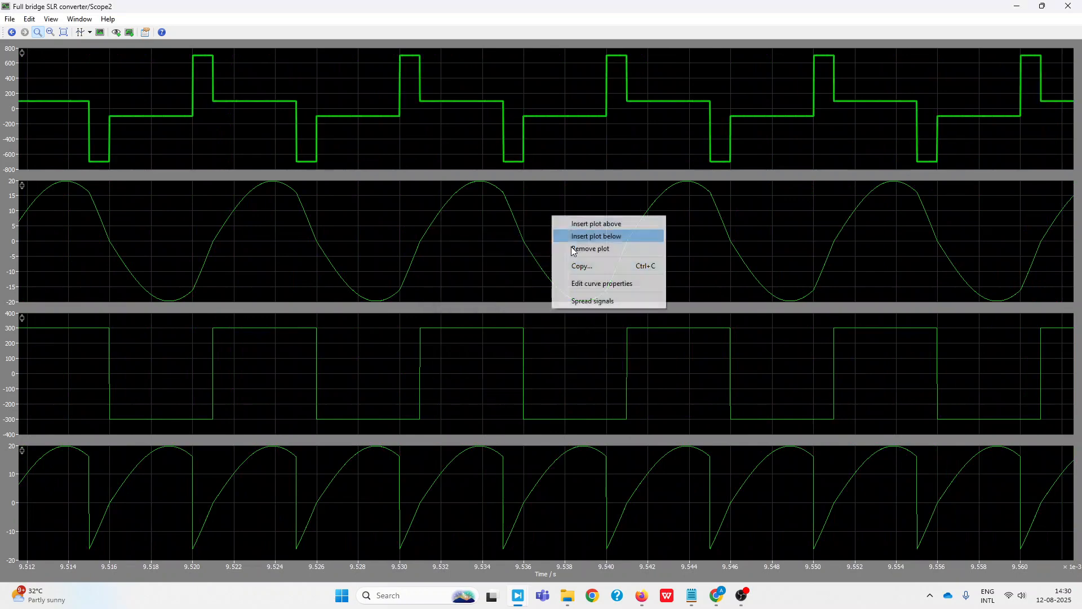
{"action": "left_click", "coordinate": [585, 284]}
{"action": "double_click", "coordinate": [600, 260]}
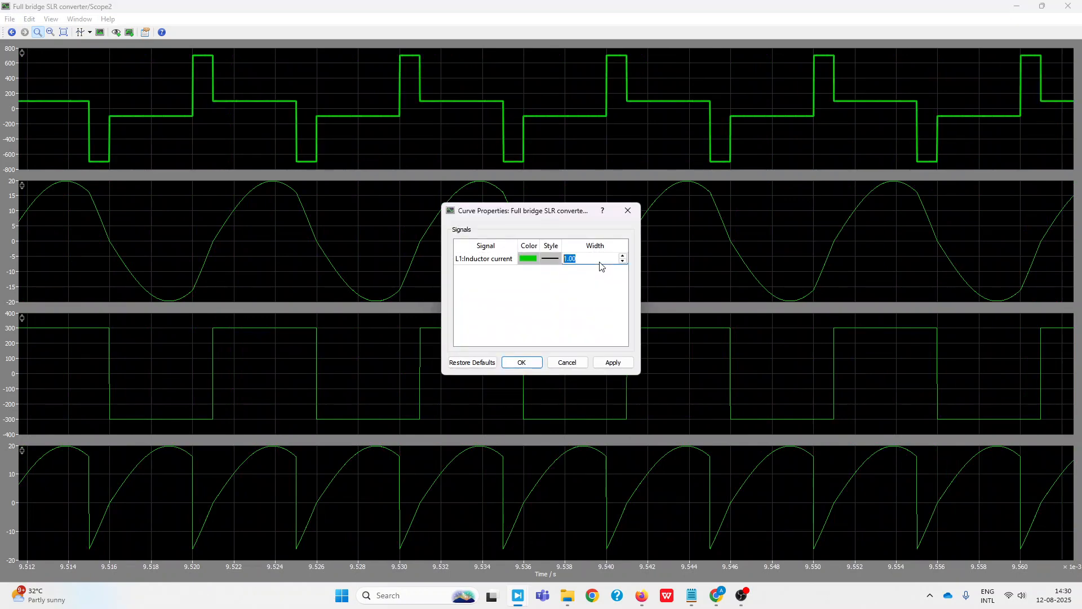
{"action": "left_click", "coordinate": [521, 363]}
Set the curve width to 3 for Vm4's measured voltage in the third Scope2 plot and V_dc's source current in the fourth
{"action": "right_click", "coordinate": [564, 373]}
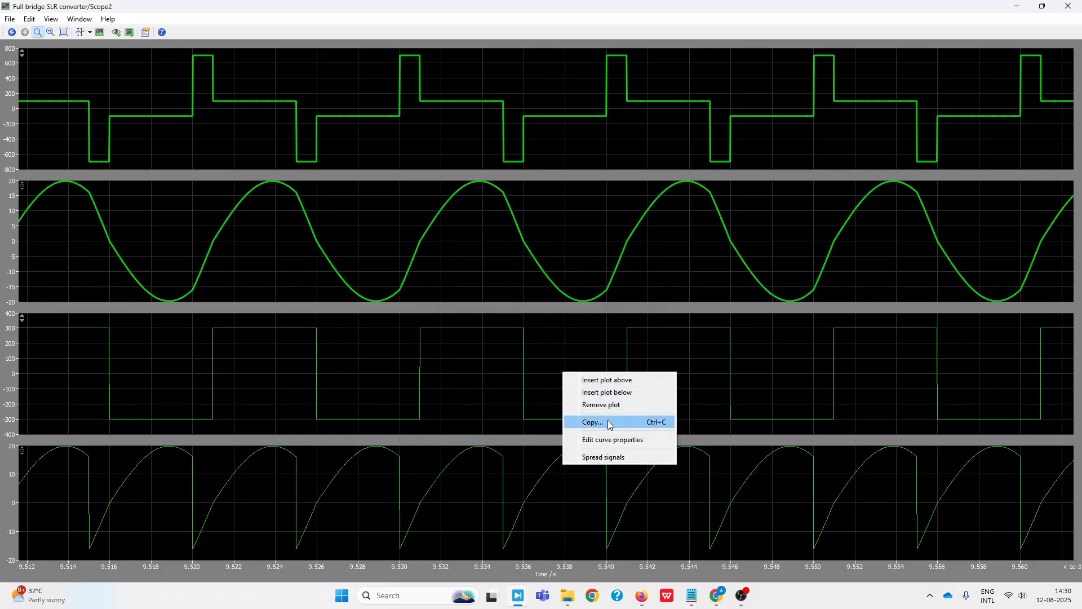
{"action": "left_click", "coordinate": [612, 439]}
{"action": "double_click", "coordinate": [609, 259]}
{"action": "type", "text": "3"}
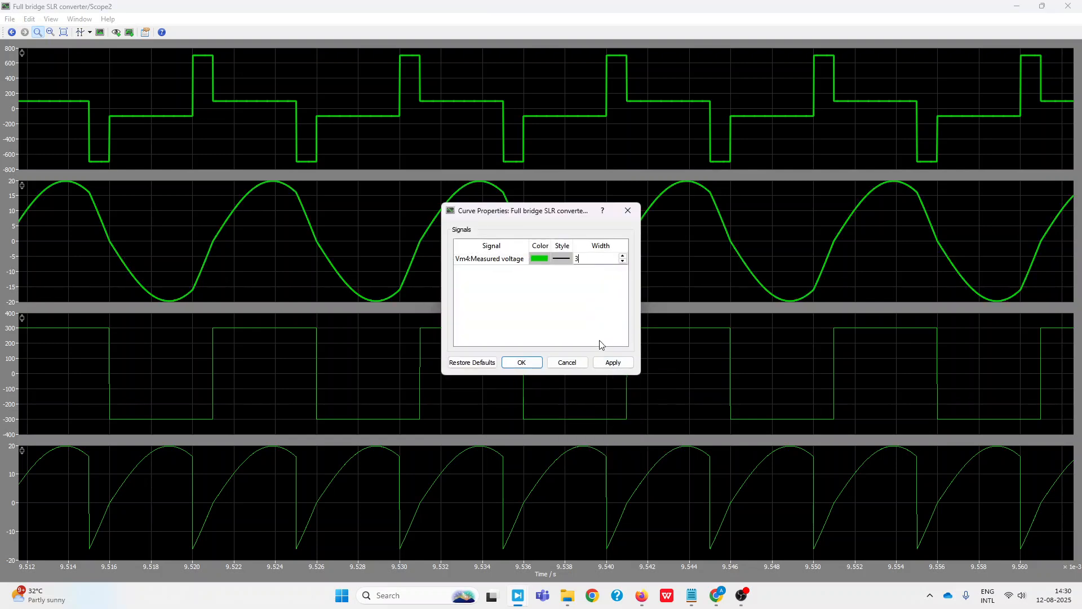
{"action": "left_click", "coordinate": [522, 363]}
{"action": "right_click", "coordinate": [635, 462]}
{"action": "left_click", "coordinate": [705, 530]}
{"action": "left_click", "coordinate": [600, 258]}
{"action": "double_click", "coordinate": [600, 259]}
{"action": "type", "text": "3"}
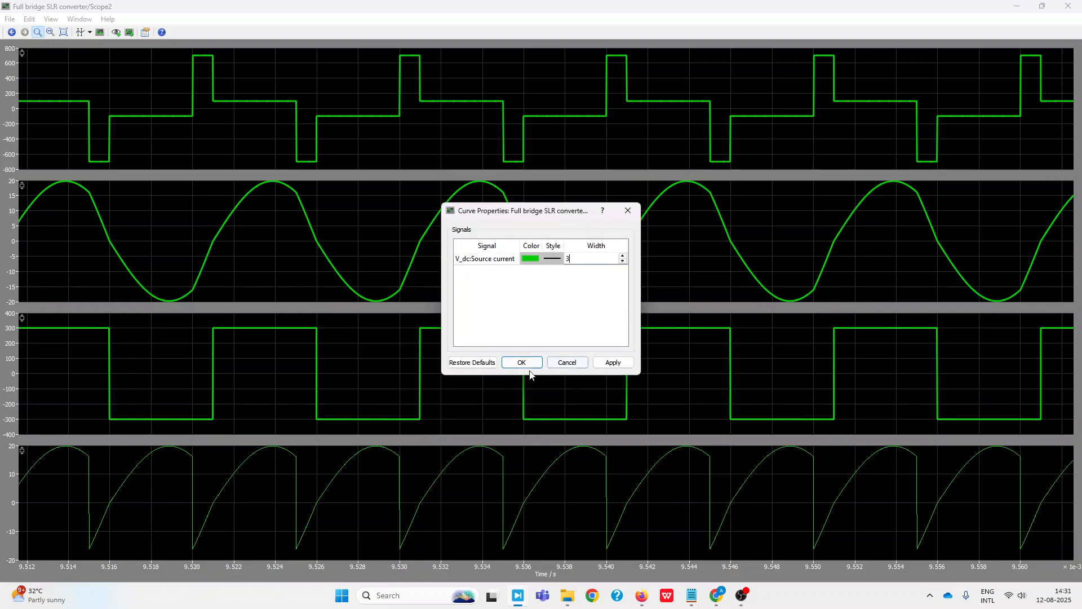
{"action": "left_click", "coordinate": [521, 363]}
Copy the four Scope2 plots to the clipboard with the existing page setup
{"action": "right_click", "coordinate": [343, 216]}
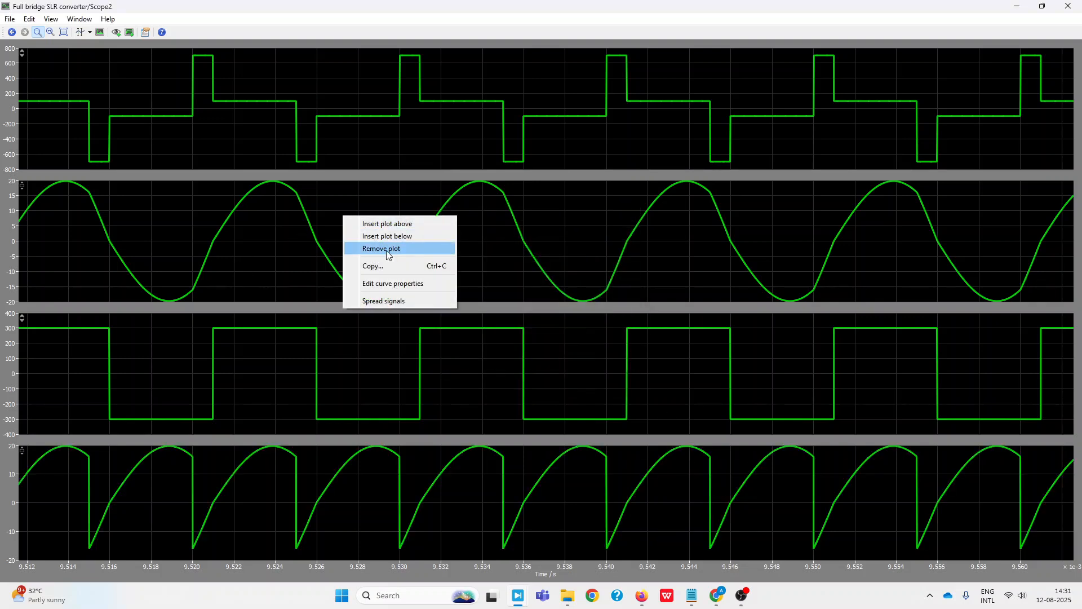
{"action": "left_click", "coordinate": [385, 265]}
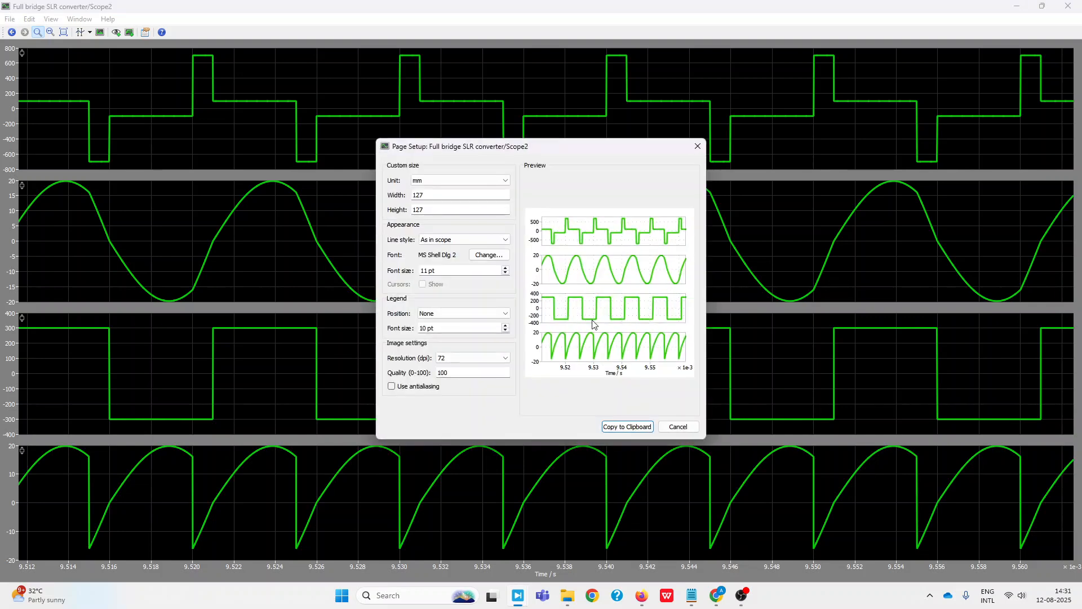
{"action": "left_click", "coordinate": [628, 428]}
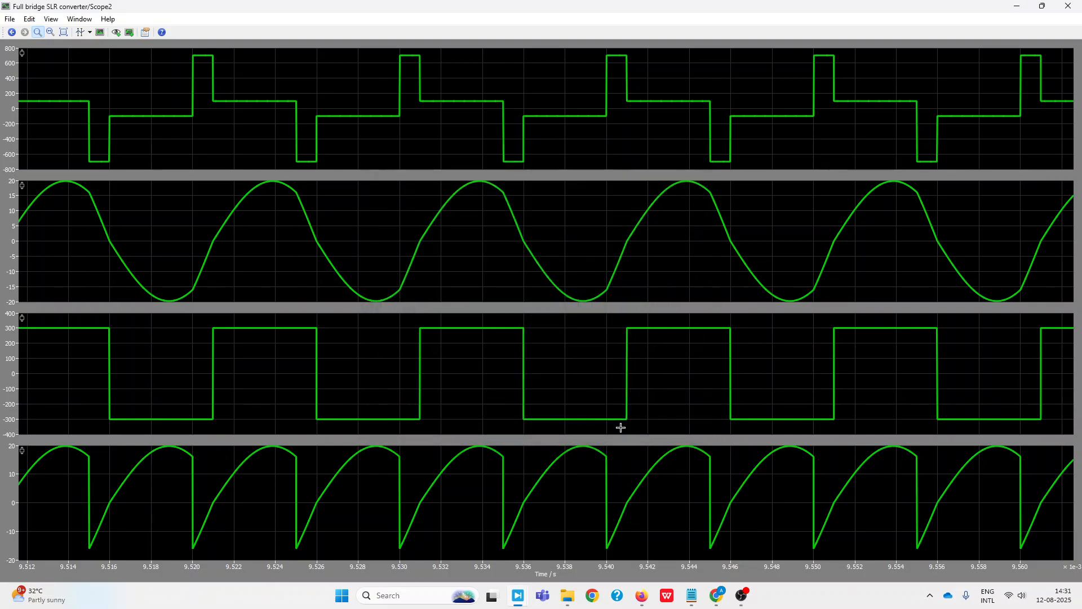
Narrow the Scope2 time range to about two cycles and copy that image of the plots to the clipboard
{"action": "left_click_drag", "start_coordinate": [632, 263], "coordinate": [250, 248]}
{"action": "right_click", "coordinate": [371, 223]}
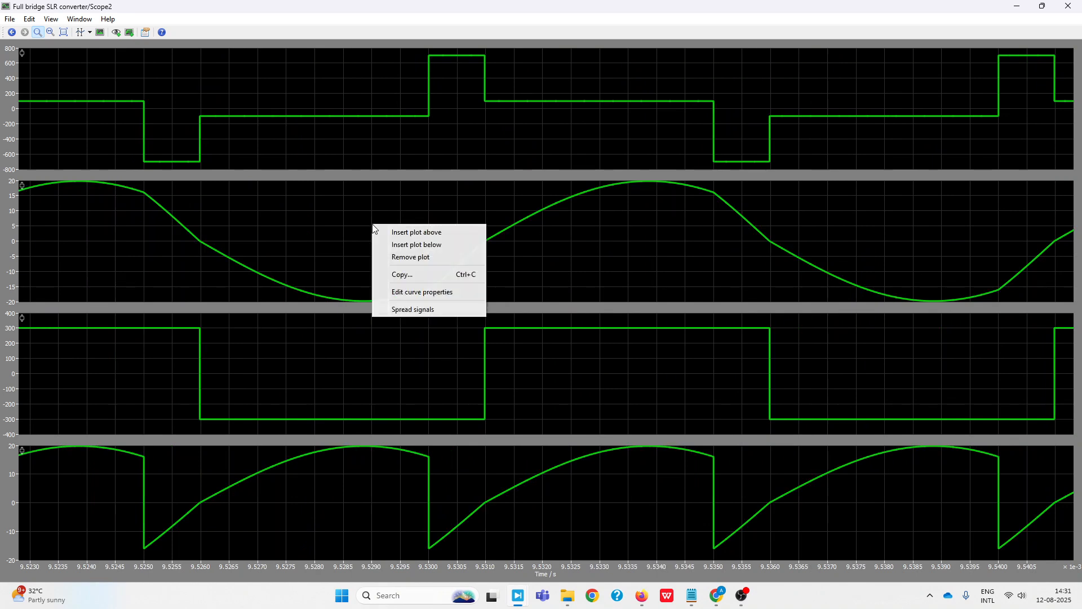
{"action": "left_click", "coordinate": [417, 291]}
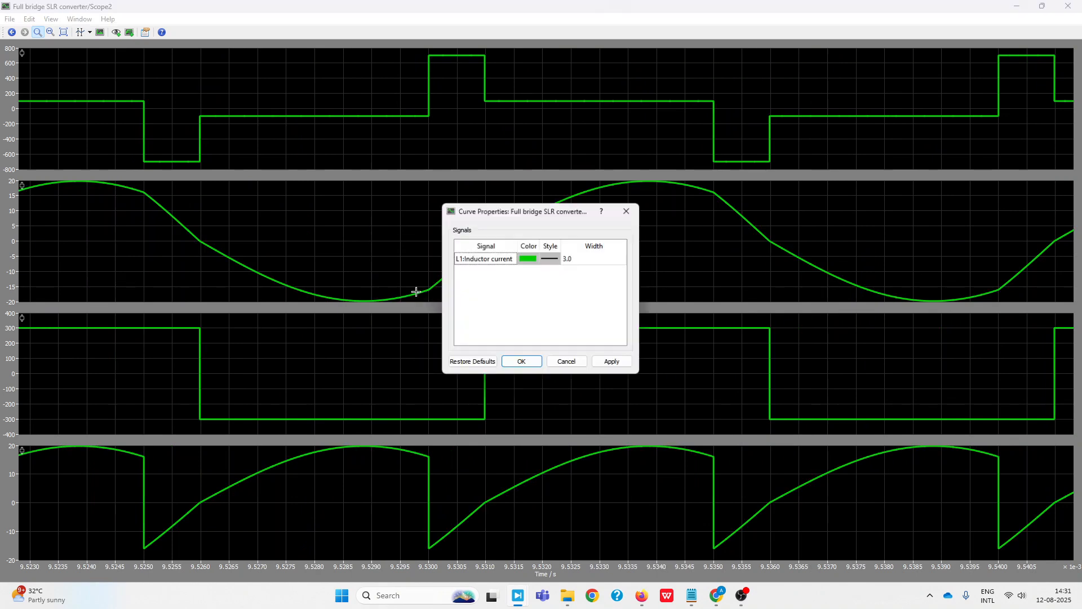
{"action": "left_click", "coordinate": [627, 210]}
{"action": "right_click", "coordinate": [373, 208]}
{"action": "left_click", "coordinate": [401, 258]}
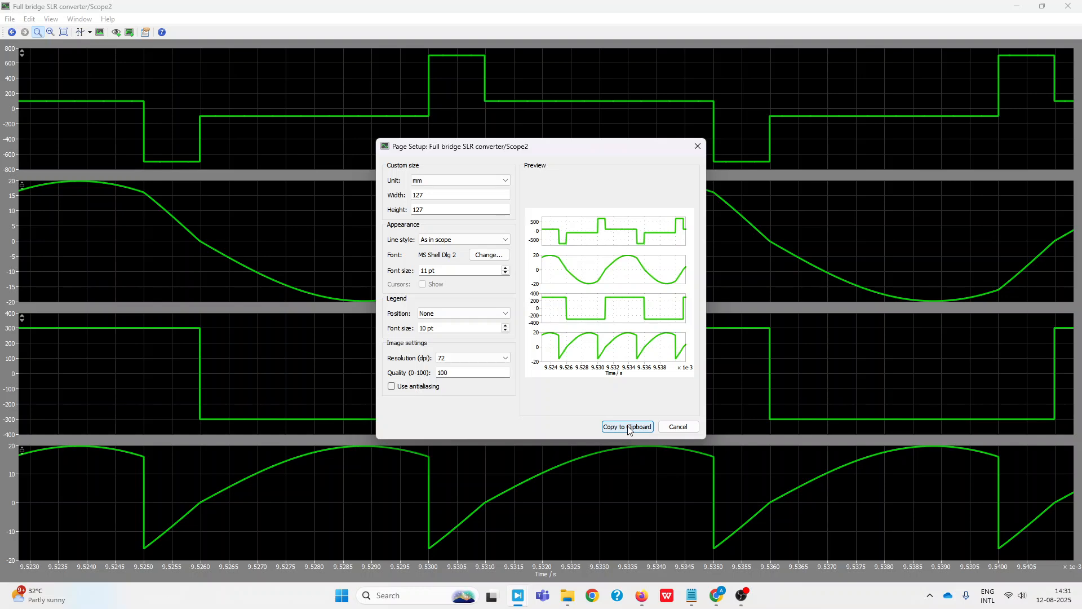
{"action": "left_click", "coordinate": [628, 427]}
Switch to WPS Office, open Project Update Document.docx and paste the copied plots under "Key observations:"
{"action": "left_click", "coordinate": [663, 598]}
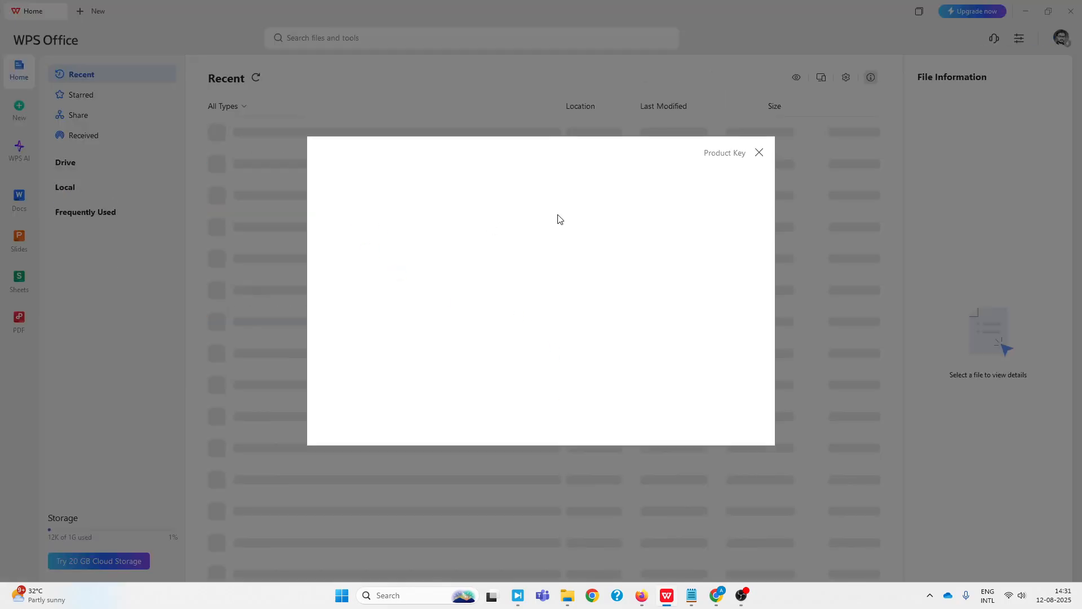
{"action": "left_click", "coordinate": [760, 153]}
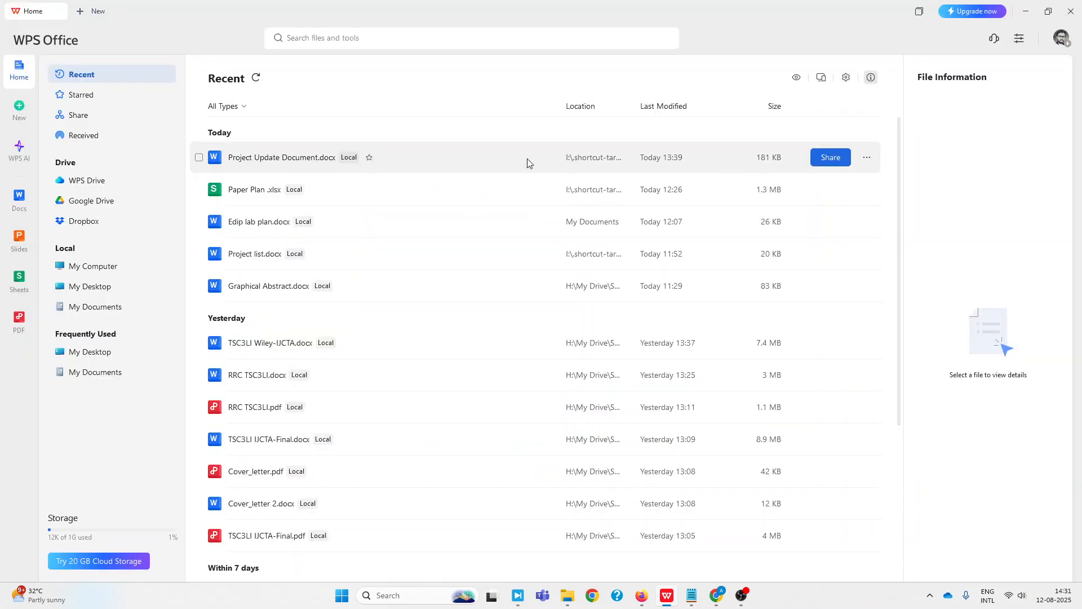
{"action": "double_click", "coordinate": [266, 159]}
{"action": "scroll", "coordinate": [488, 383], "scroll_direction": "down", "scroll_amount": 20}
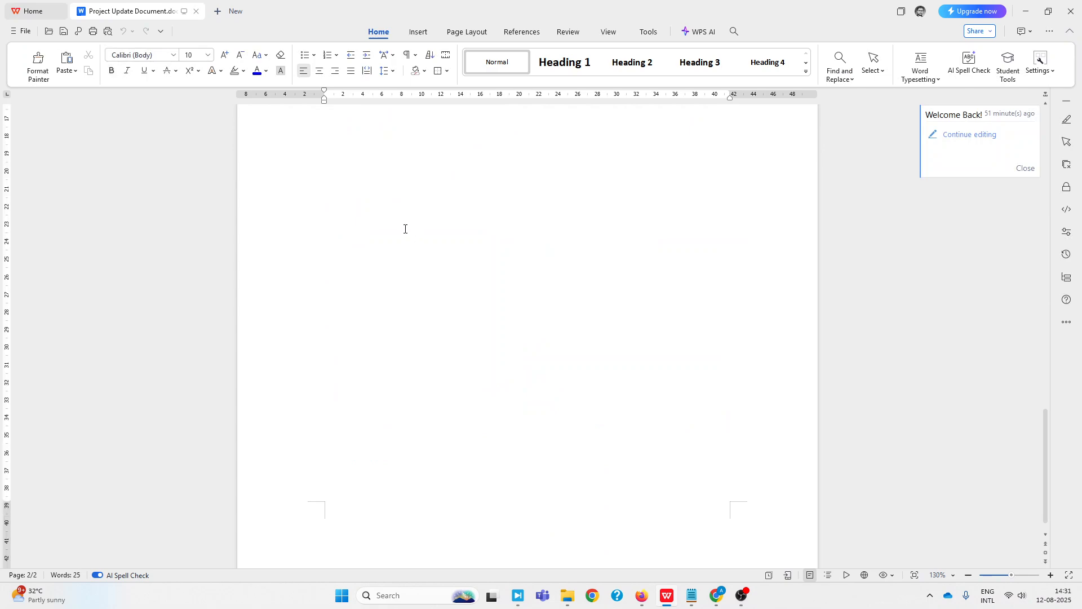
{"action": "scroll", "coordinate": [406, 233], "scroll_direction": "up", "scroll_amount": 2}
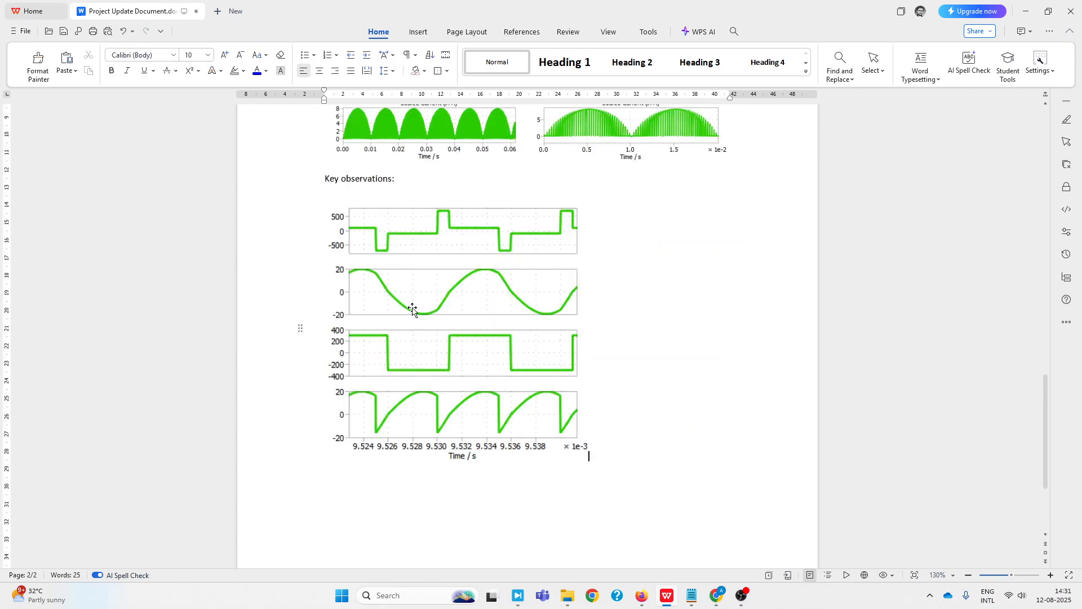
Inspect and delete the pasted plot image from the document, and return to the Scope2 window in PLECS
{"action": "left_click", "coordinate": [413, 308]}
{"action": "scroll", "coordinate": [446, 372], "scroll_direction": "up", "scroll_amount": 1}
{"action": "scroll", "coordinate": [452, 383], "scroll_direction": "up", "scroll_amount": 1}
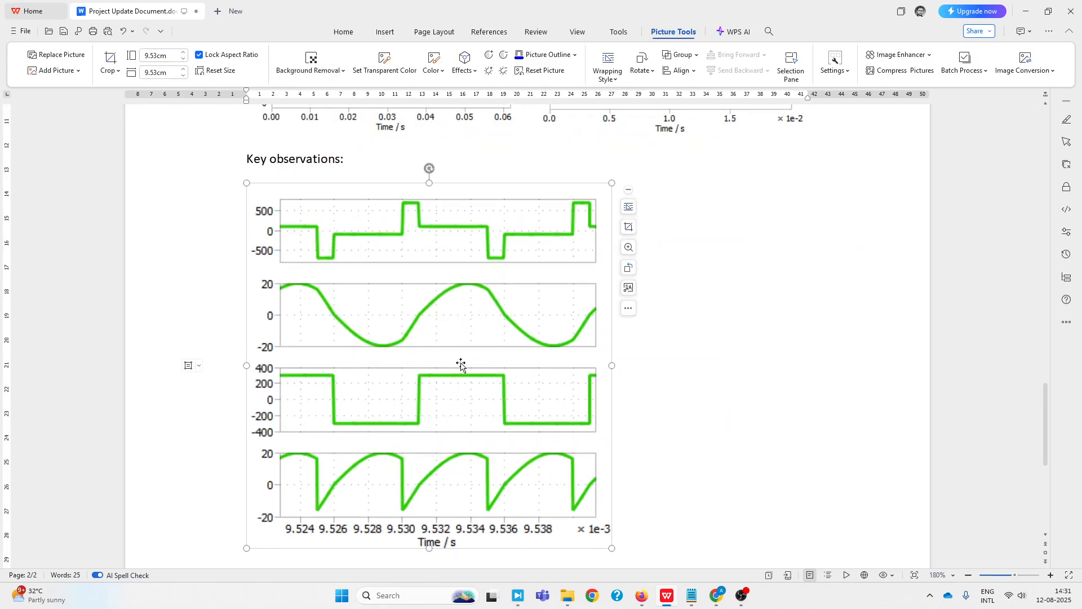
{"action": "key", "text": "Delete"}
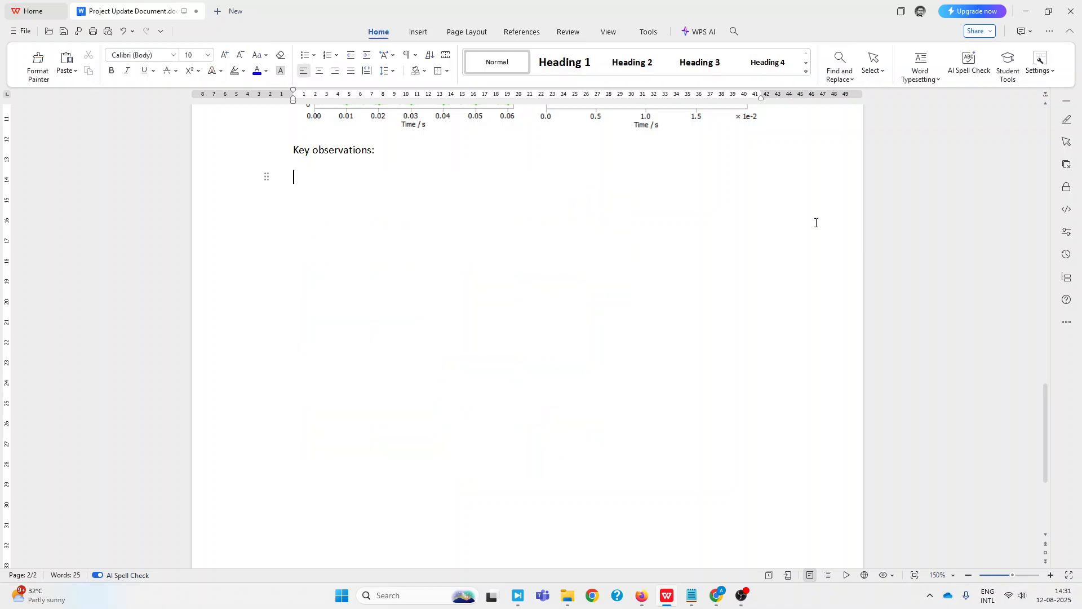
{"action": "left_click", "coordinate": [1026, 11]}
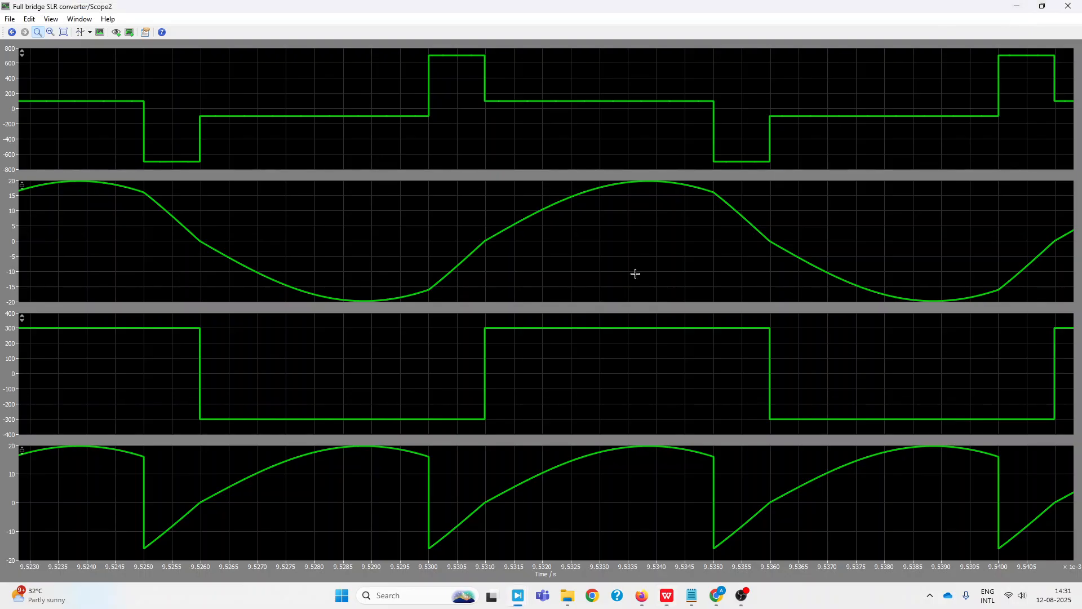
Examine a wider range of cycles in the thickened Scope2 waveforms and close the scope
{"action": "left_click", "coordinate": [65, 33]}
{"action": "left_click_drag", "start_coordinate": [372, 121], "coordinate": [498, 125]}
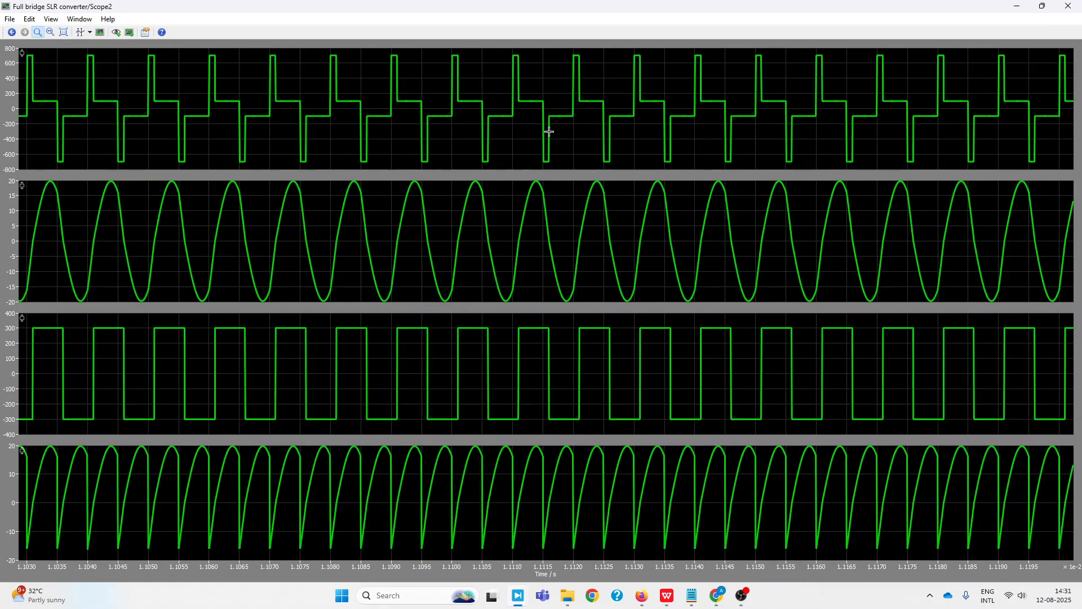
{"action": "left_click", "coordinate": [1069, 6]}
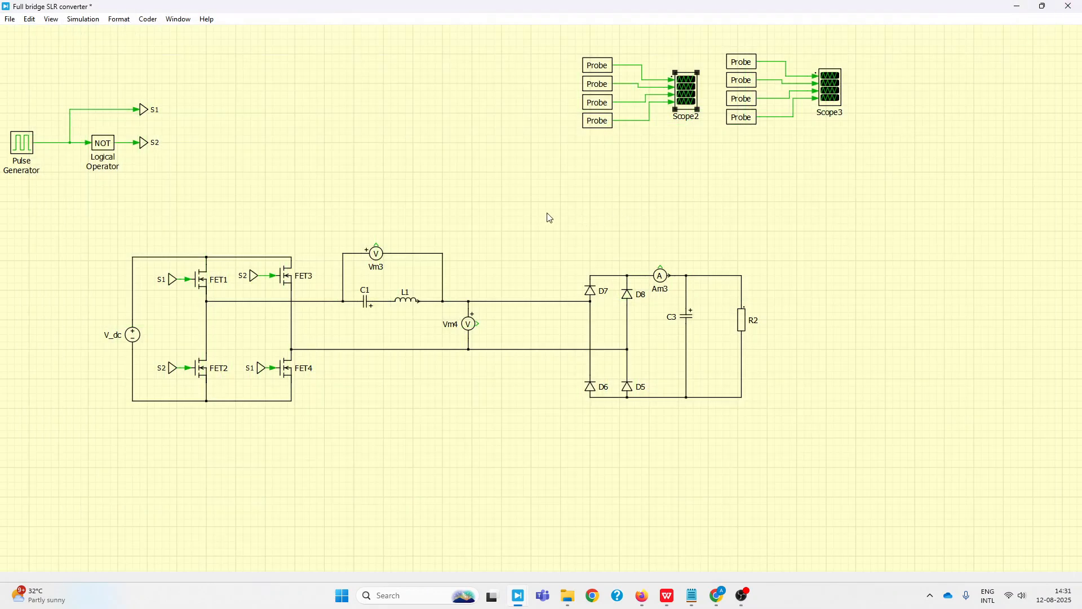
Shift the rectifier and output stage, plus the resonant tank with its voltmeters, closer to the full bridge
{"action": "left_click_drag", "start_coordinate": [566, 245], "coordinate": [818, 439]}
{"action": "key", "text": "Left"}
{"action": "key", "text": "Left"}
{"action": "key", "text": "Left"}
{"action": "key", "text": "Left"}
{"action": "key", "text": "Left"}
{"action": "key", "text": "Left"}
{"action": "key", "text": "Left"}
{"action": "key", "text": "Left"}
{"action": "key", "text": "Left"}
{"action": "key", "text": "Left"}
{"action": "key", "text": "Left"}
{"action": "key", "text": "Left"}
{"action": "key", "text": "Left"}
{"action": "key", "text": "Left"}
{"action": "key", "text": "Left"}
{"action": "key", "text": "Left"}
{"action": "key", "text": "Left"}
{"action": "key", "text": "Left"}
{"action": "key", "text": "Left"}
{"action": "left_click", "coordinate": [736, 472]}
{"action": "left_click_drag", "start_coordinate": [331, 230], "coordinate": [699, 435]}
{"action": "key", "text": "Left"}
{"action": "key", "text": "Left"}
{"action": "key", "text": "Left"}
{"action": "key", "text": "Left"}
{"action": "left_click", "coordinate": [434, 475]}
Move both probe and scope groups toward the gate-signal circuit, and align the pulse generator logic above the bridge
{"action": "left_click_drag", "start_coordinate": [539, 52], "coordinate": [851, 147]}
{"action": "left_click_drag", "start_coordinate": [839, 100], "coordinate": [549, 126]}
{"action": "left_click", "coordinate": [198, 92]}
{"action": "left_click_drag", "start_coordinate": [265, 82], "coordinate": [7, 190]}
{"action": "left_click_drag", "start_coordinate": [100, 143], "coordinate": [199, 143]}
Move the entire schematic toward the upper-left corner of the canvas and enlarge its display
{"action": "left_click_drag", "start_coordinate": [62, 75], "coordinate": [776, 420]}
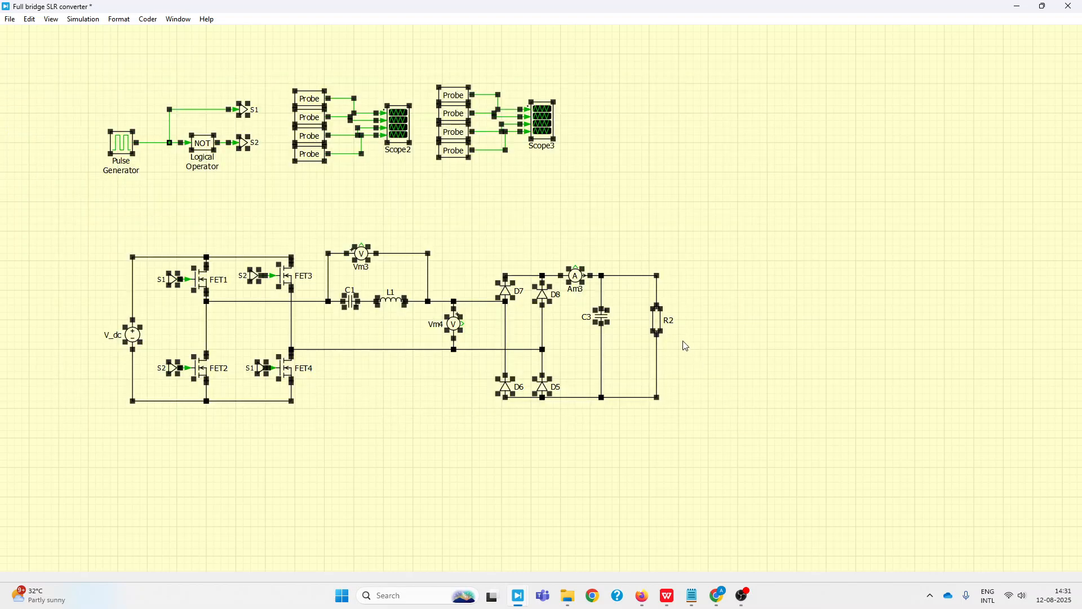
{"action": "left_click_drag", "start_coordinate": [663, 327], "coordinate": [581, 308]}
{"action": "left_click", "coordinate": [763, 295]}
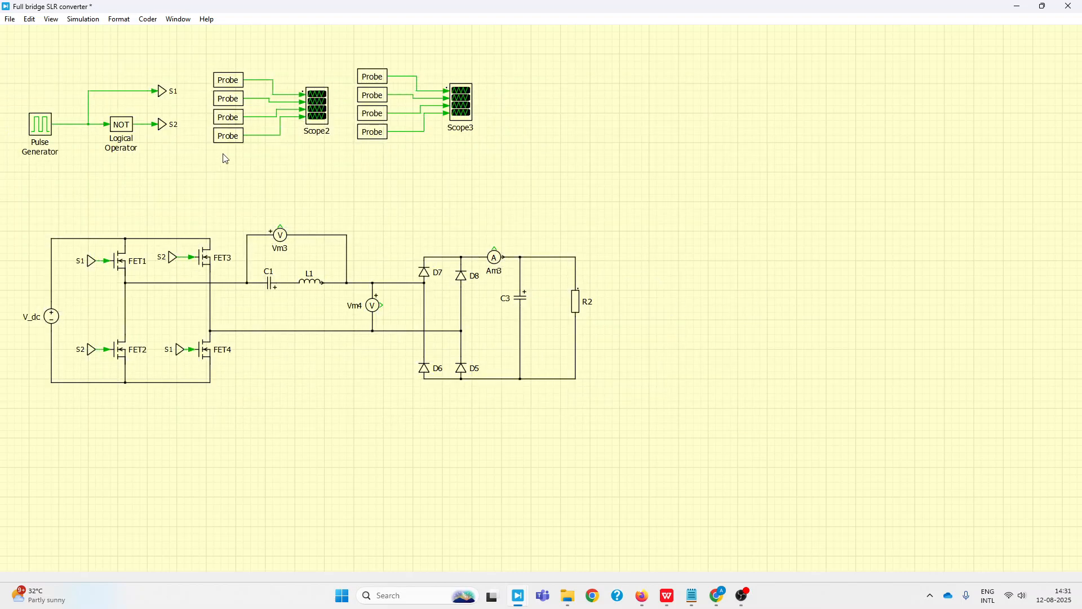
{"action": "key", "text": "ctrl+plus"}
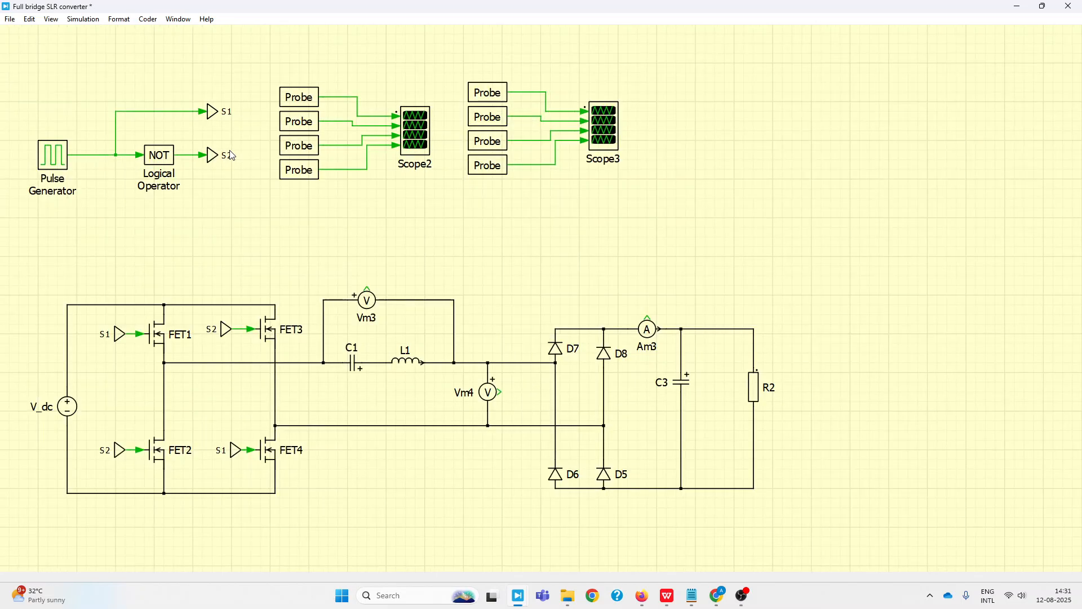
Save the model as a new PLECS file named "Test AH" in the Simulations folder
{"action": "left_click", "coordinate": [10, 19]}
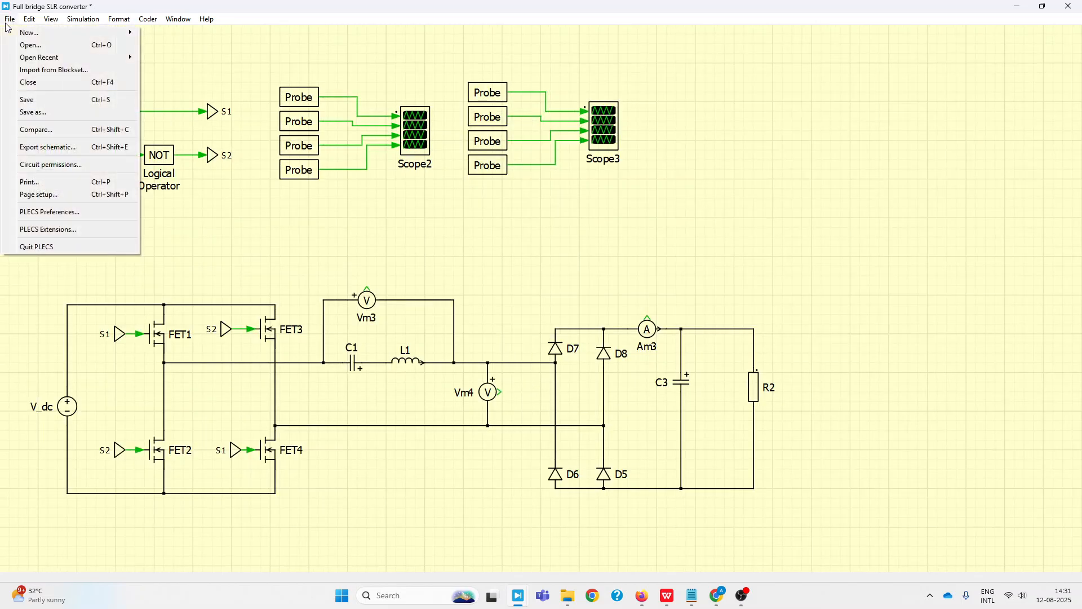
{"action": "left_click", "coordinate": [35, 112]}
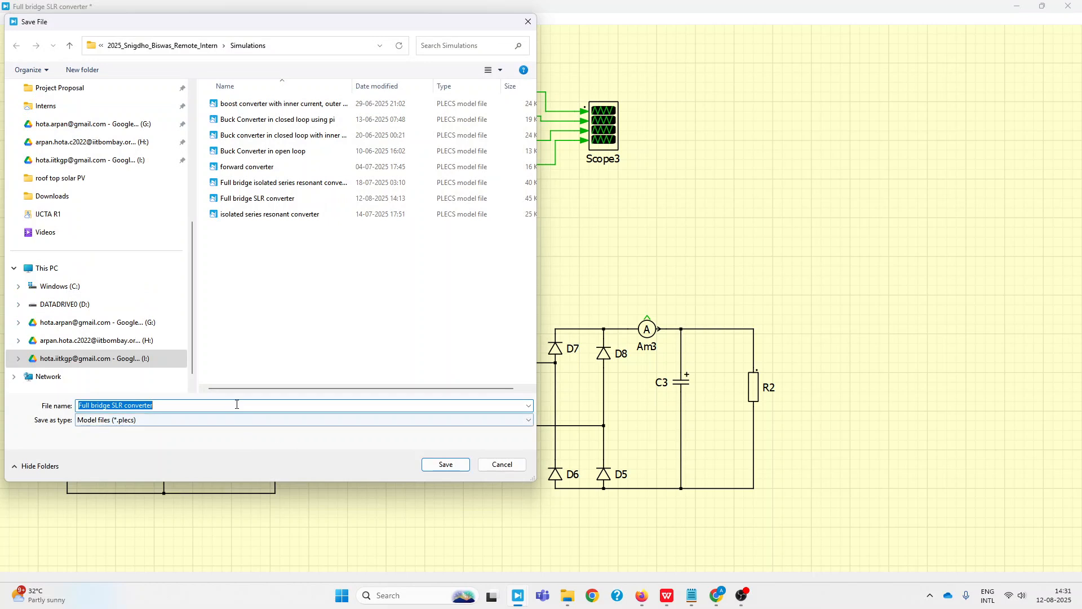
{"action": "double_click", "coordinate": [237, 405]}
{"action": "type", "text": "AH"}
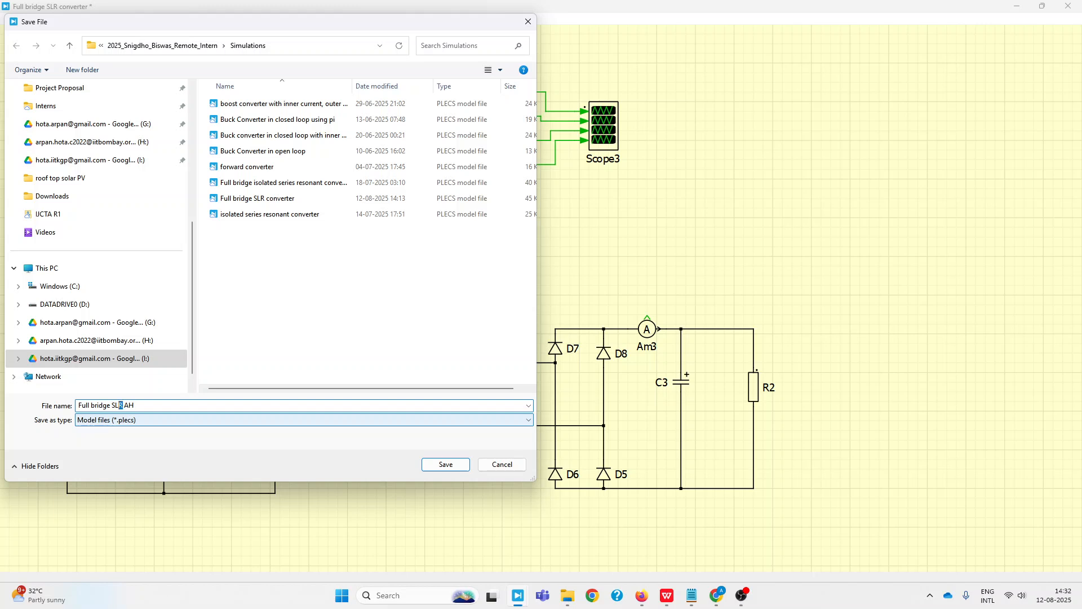
{"action": "type", "text": "Test"}
{"action": "key", "text": "Return"}
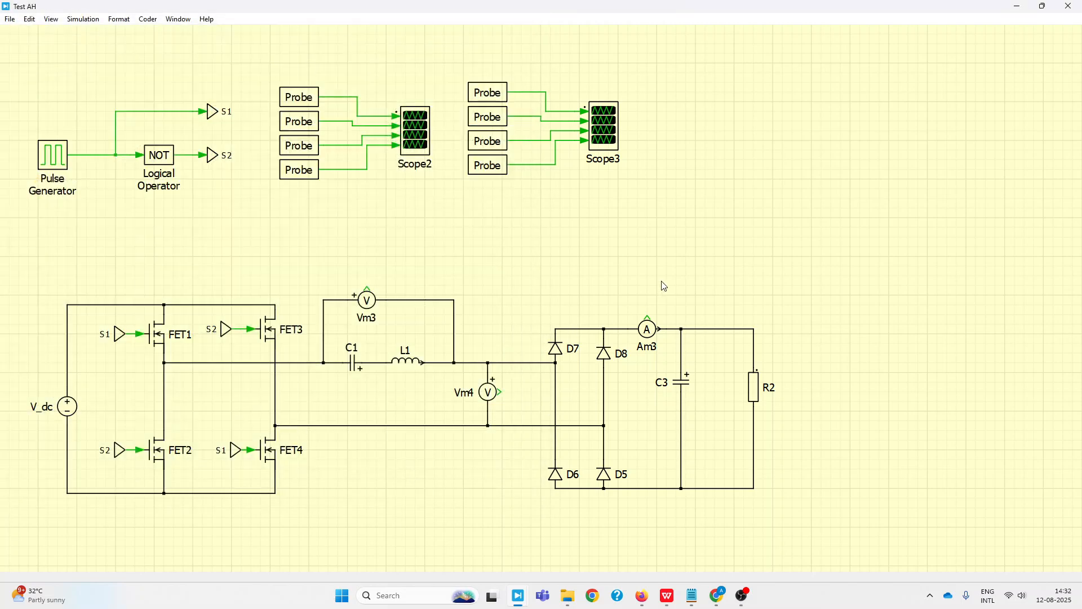
Open the "Full bridge SLR converter" model from the Simulations folder beside Test AH, giving it the wider share of the screen
{"action": "left_click_drag", "start_coordinate": [545, 12], "coordinate": [1080, 225]}
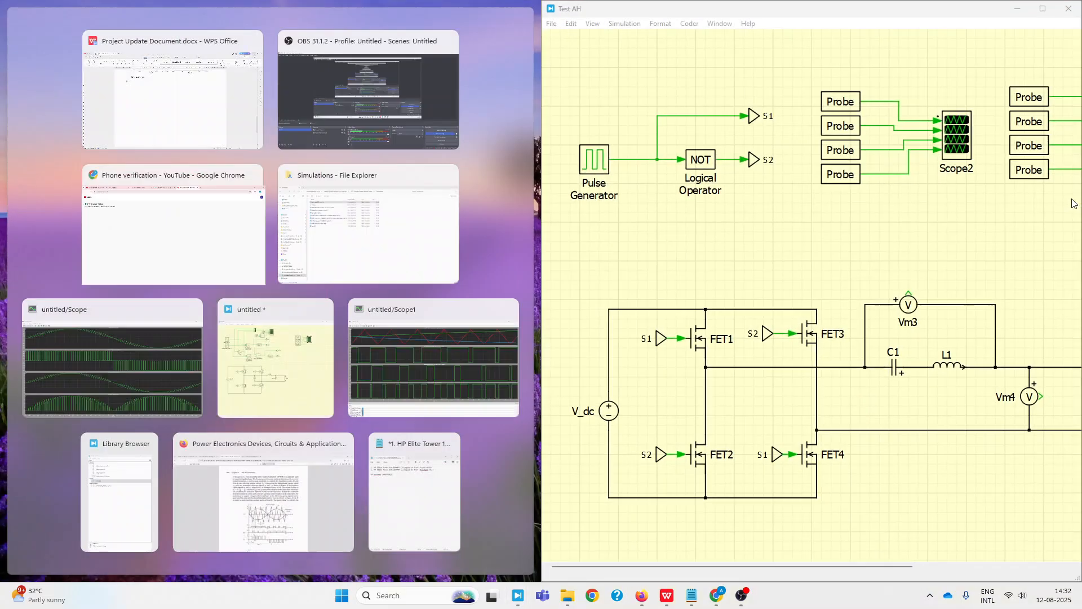
{"action": "left_click", "coordinate": [361, 242]}
{"action": "double_click", "coordinate": [225, 104]}
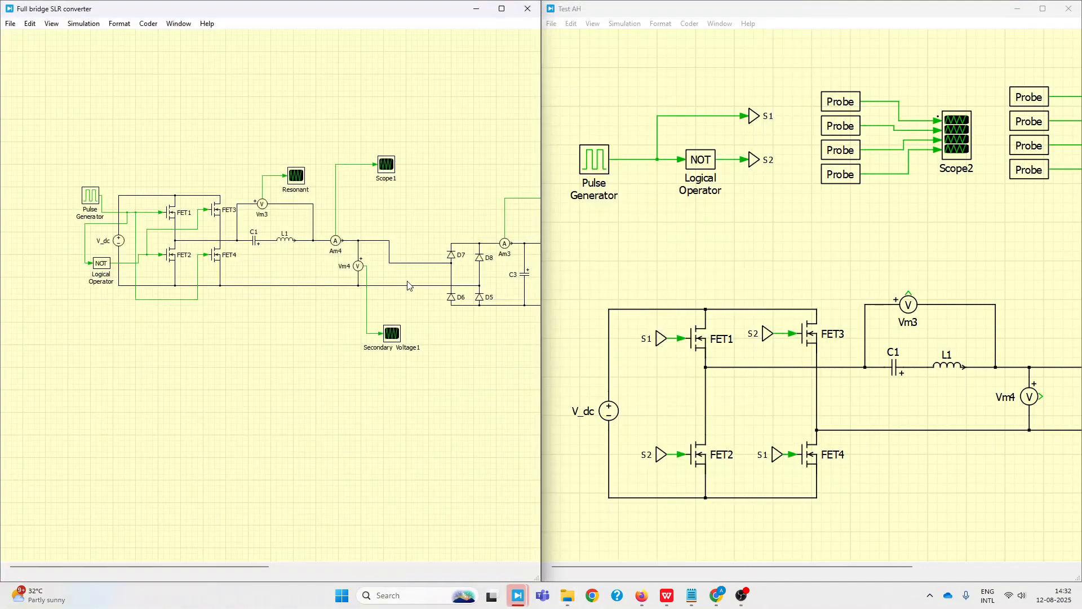
{"action": "left_click_drag", "start_coordinate": [544, 82], "coordinate": [784, 93]}
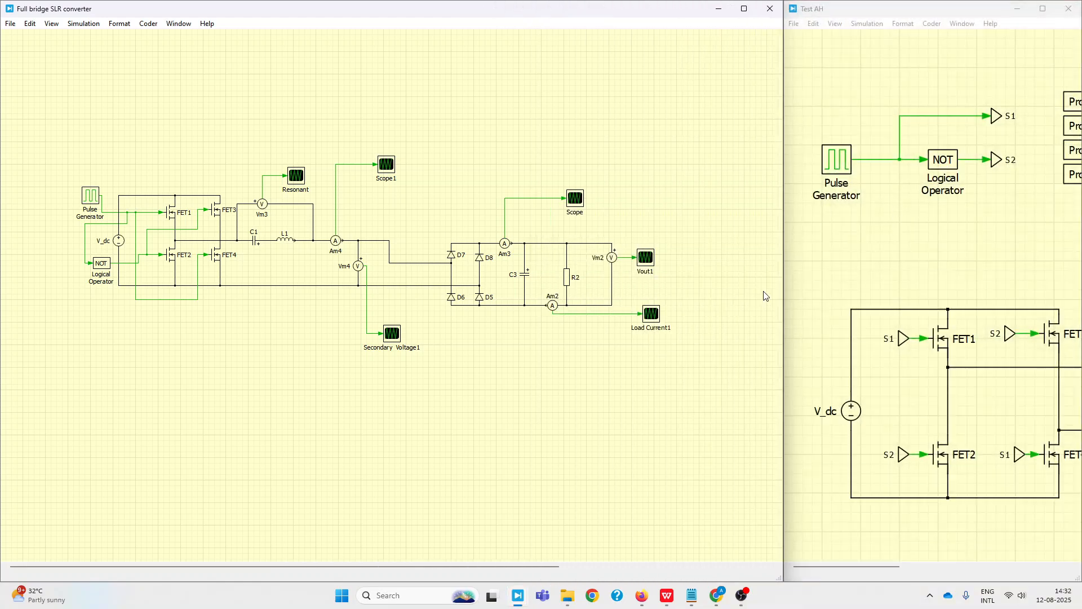
{"action": "scroll", "coordinate": [882, 300], "scroll_direction": "down", "scroll_amount": 2}
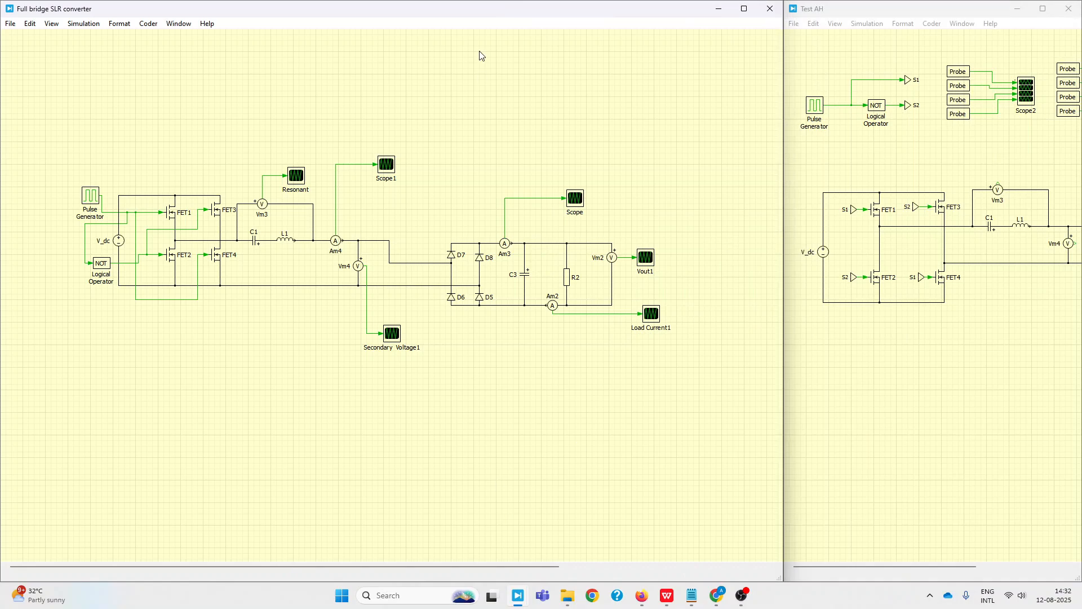
{"action": "left_click_drag", "start_coordinate": [499, 15], "coordinate": [614, 47]}
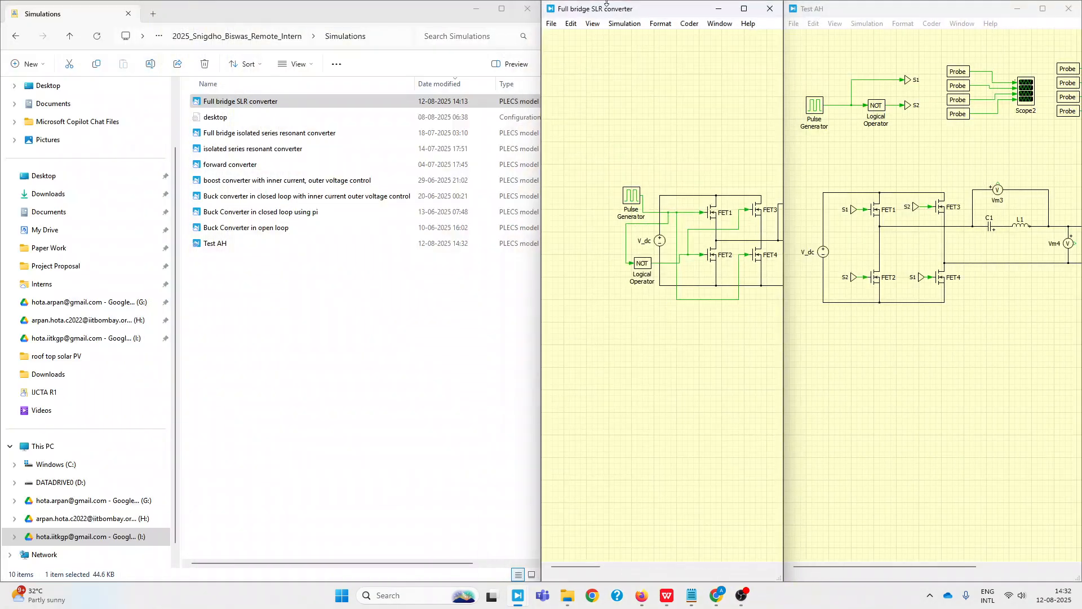
{"action": "left_click_drag", "start_coordinate": [630, 11], "coordinate": [1, 134]}
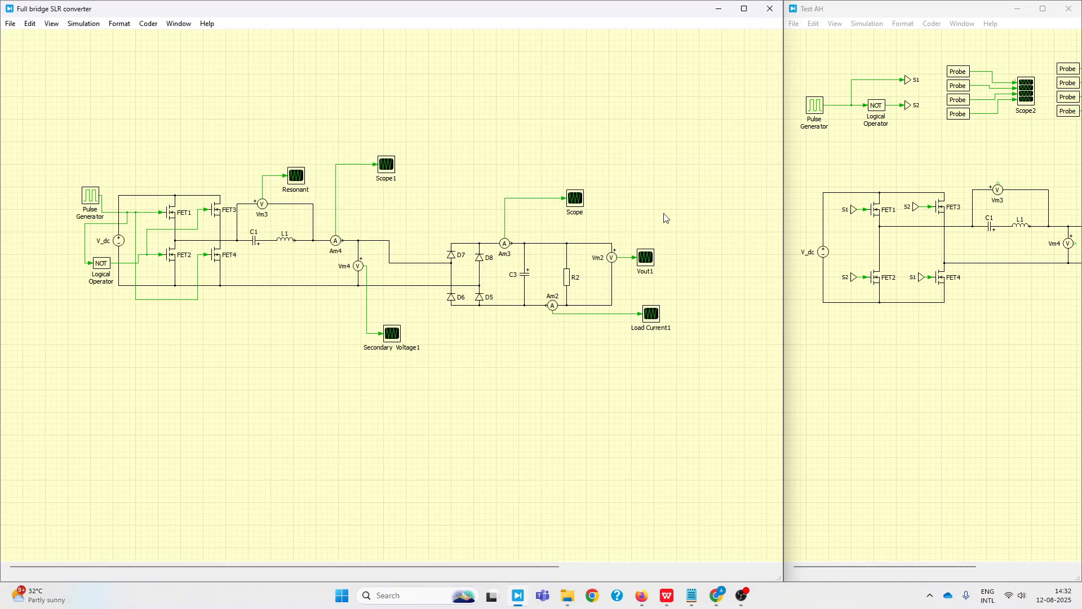
Compare the complete Test AH schematic with the original full-bridge converter circuit, from pulse generator to load
{"action": "left_click", "coordinate": [973, 354]}
{"action": "scroll", "coordinate": [846, 224], "scroll_direction": "down", "scroll_amount": 2}
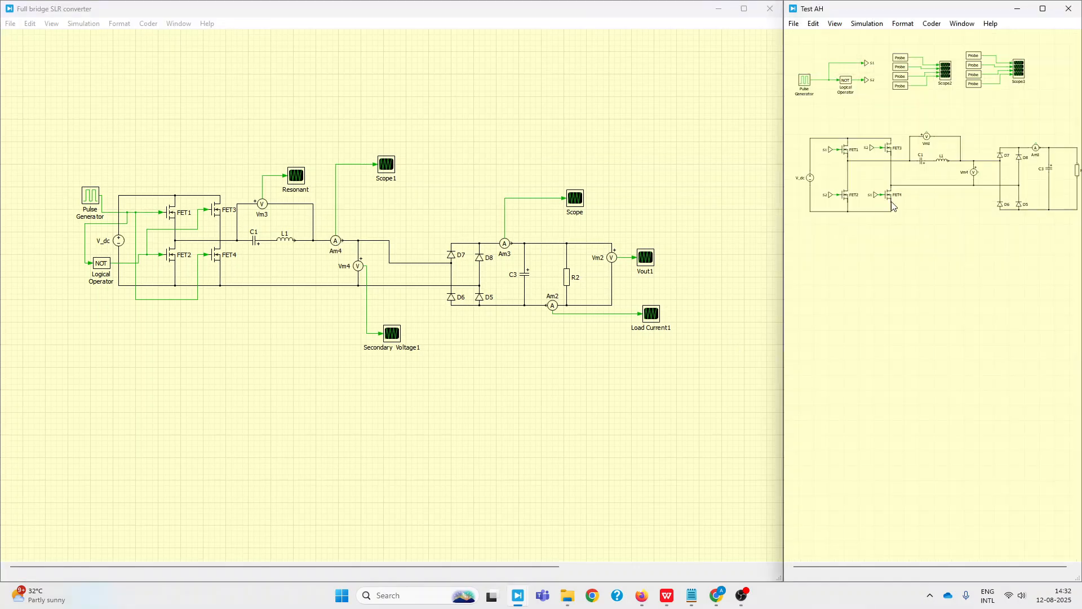
{"action": "scroll", "coordinate": [600, 224], "scroll_direction": "down", "scroll_amount": 2}
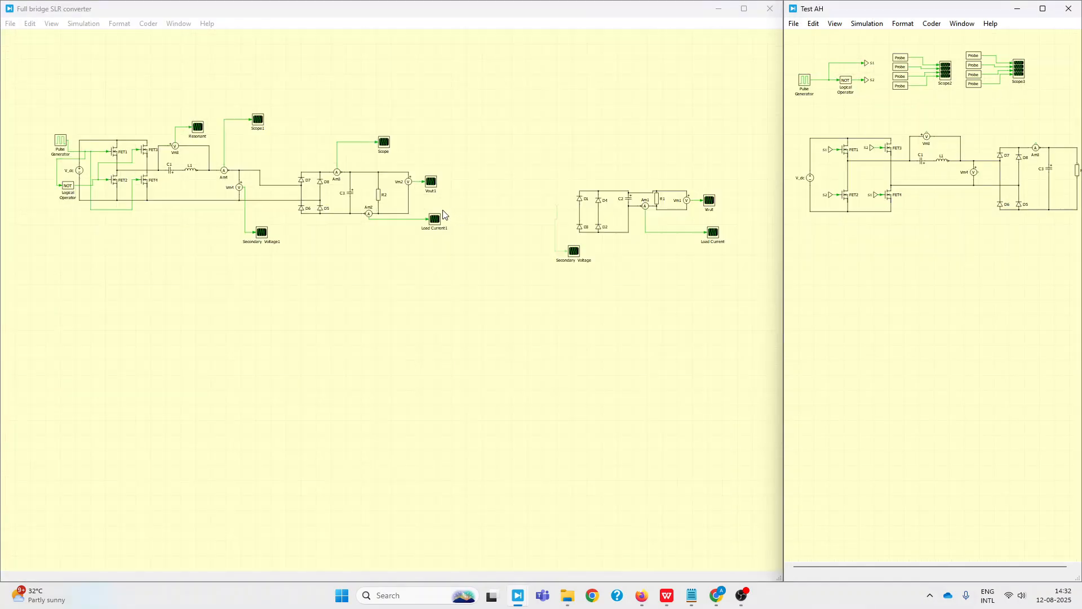
{"action": "scroll", "coordinate": [512, 195], "scroll_direction": "up", "scroll_amount": 1}
{"action": "scroll", "coordinate": [562, 197], "scroll_direction": "up", "scroll_amount": 3}
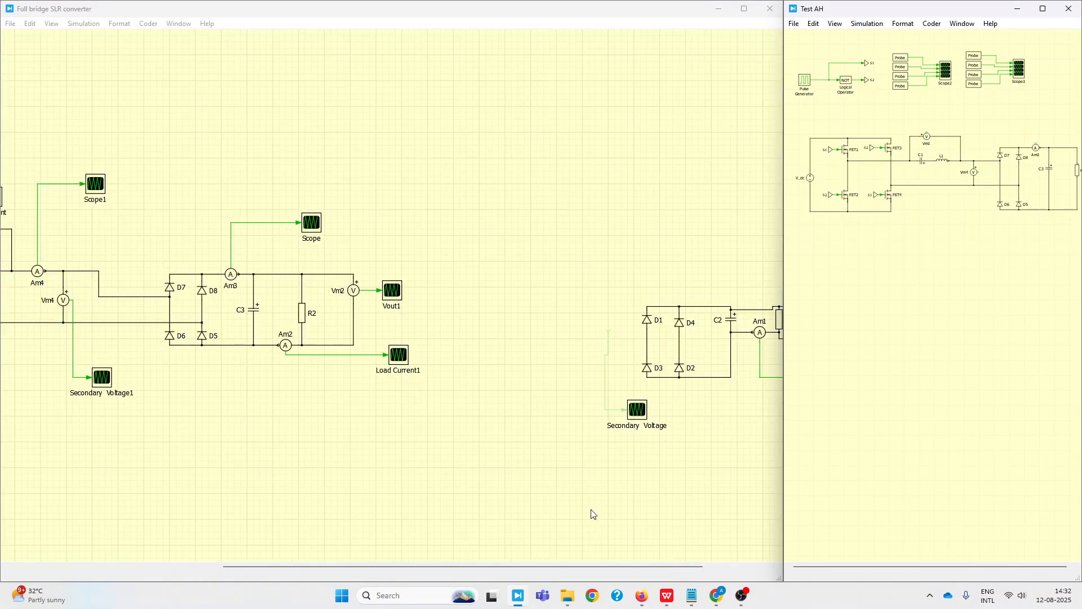
{"action": "left_click_drag", "start_coordinate": [576, 566], "coordinate": [229, 559]}
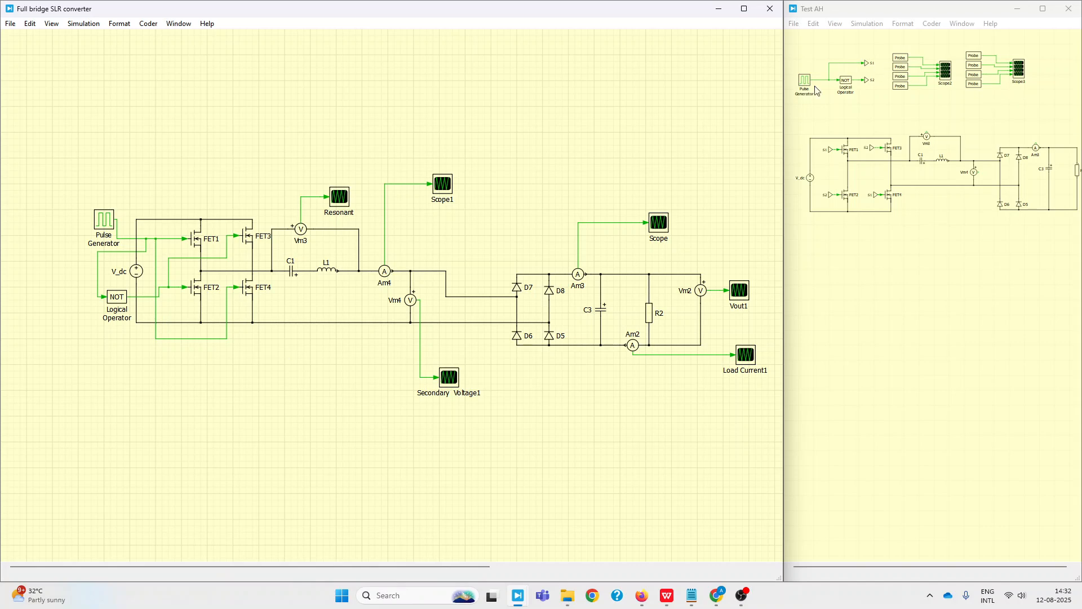
Copy the Test AH schematic as an image and paste it under "Key observations:" in the WPS Project Update Document
{"action": "left_click", "coordinate": [1043, 9]}
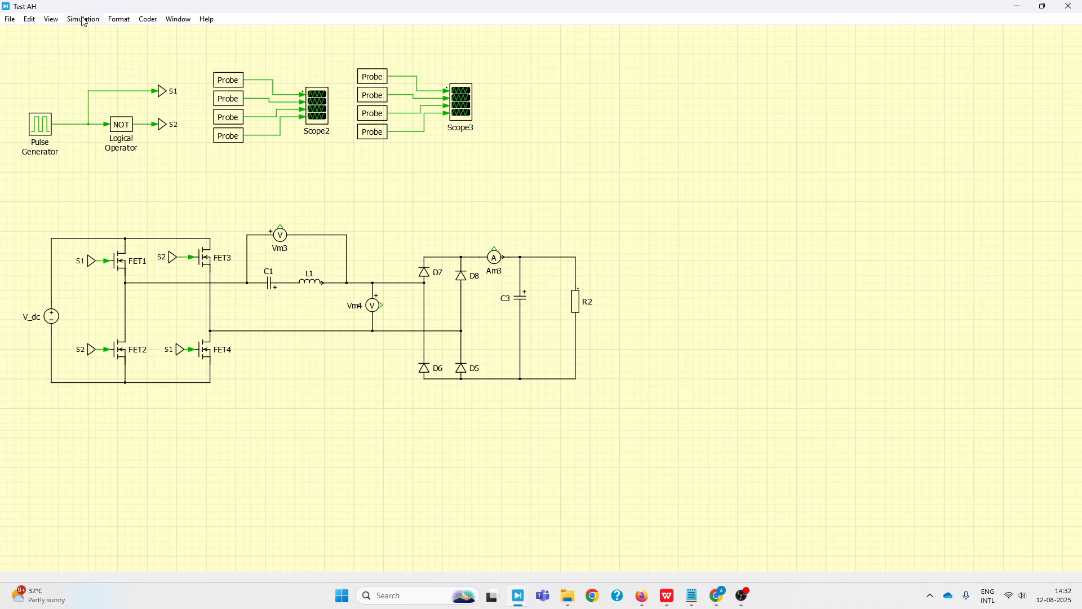
{"action": "left_click", "coordinate": [51, 20]}
{"action": "left_click", "coordinate": [57, 22]}
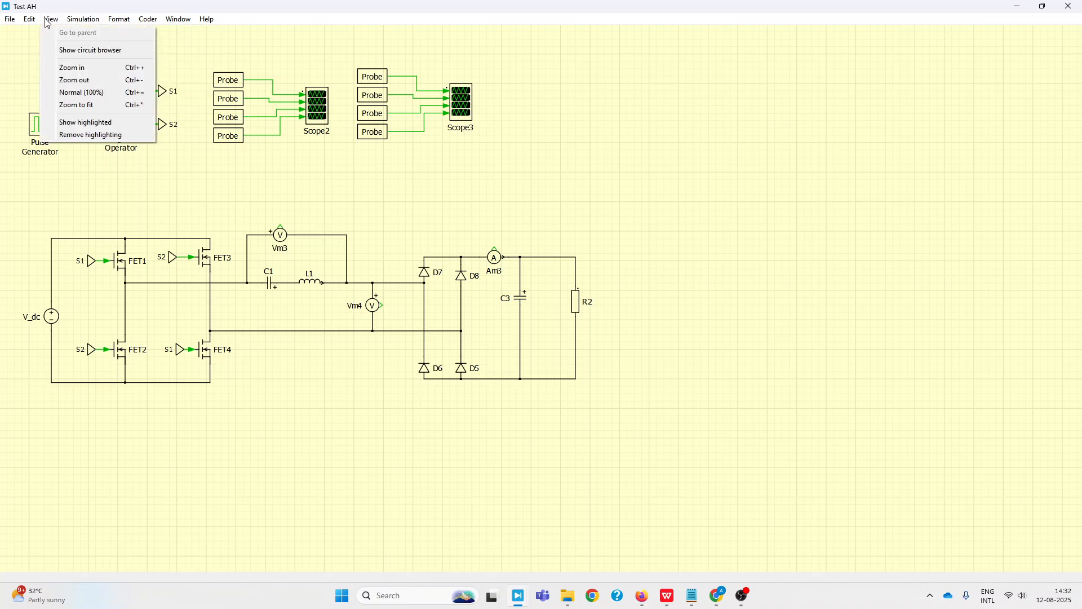
{"action": "left_click", "coordinate": [31, 20]}
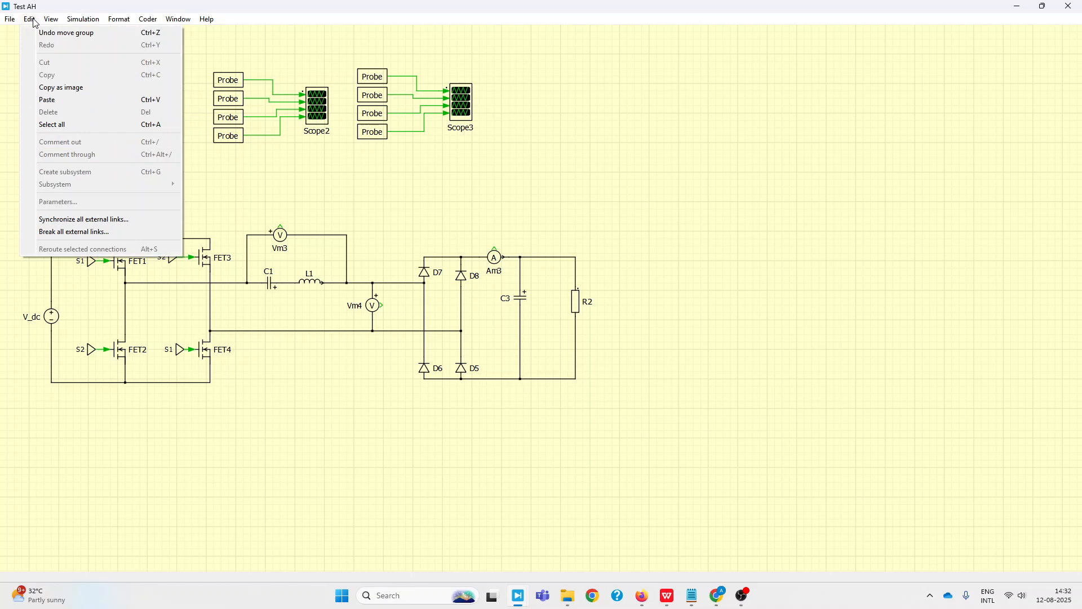
{"action": "left_click", "coordinate": [41, 87]}
{"action": "left_click", "coordinate": [666, 599]}
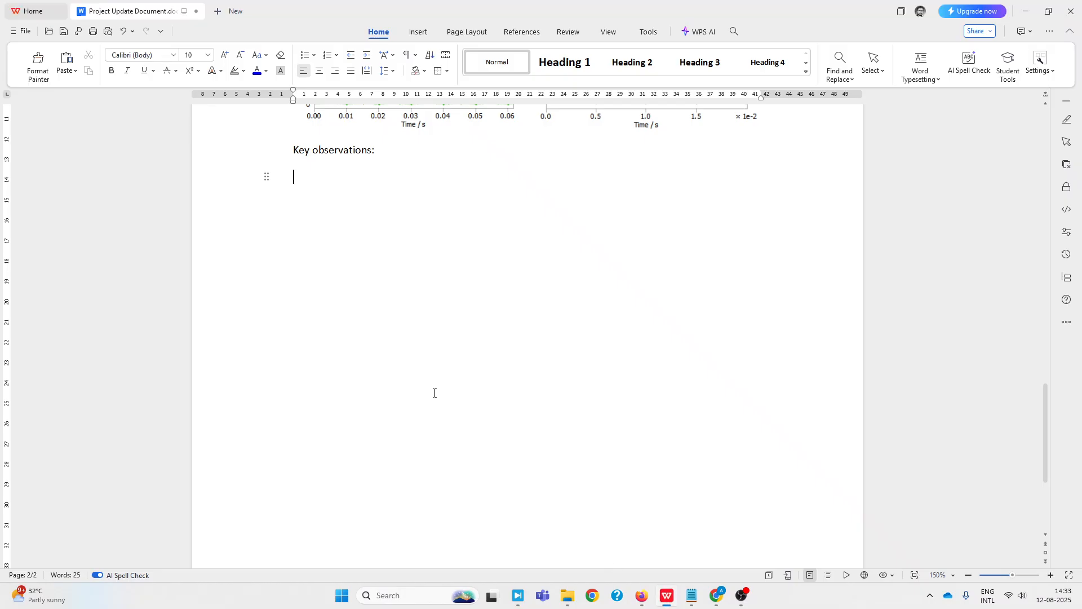
{"action": "key", "text": "ctrl+v"}
{"action": "scroll", "coordinate": [393, 335], "scroll_direction": "up", "scroll_amount": 6, "text": "ctrl"}
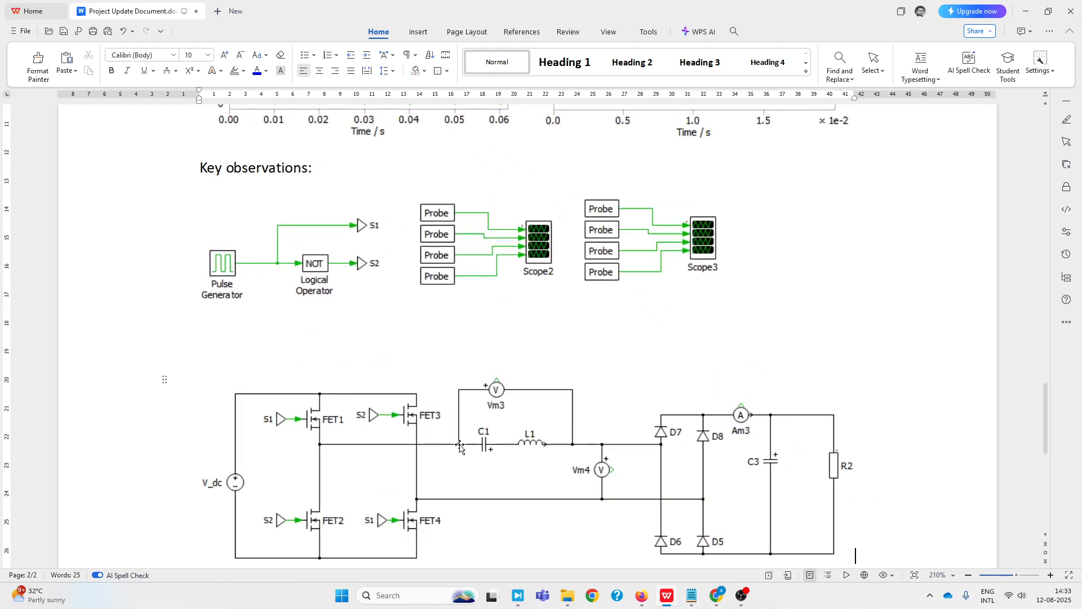
{"action": "scroll", "coordinate": [441, 449], "scroll_direction": "down", "scroll_amount": 4, "text": "ctrl"}
Crop away the gate-signal and probe circuits from the pasted schematic image, keeping only the power circuit
{"action": "left_click", "coordinate": [588, 427]}
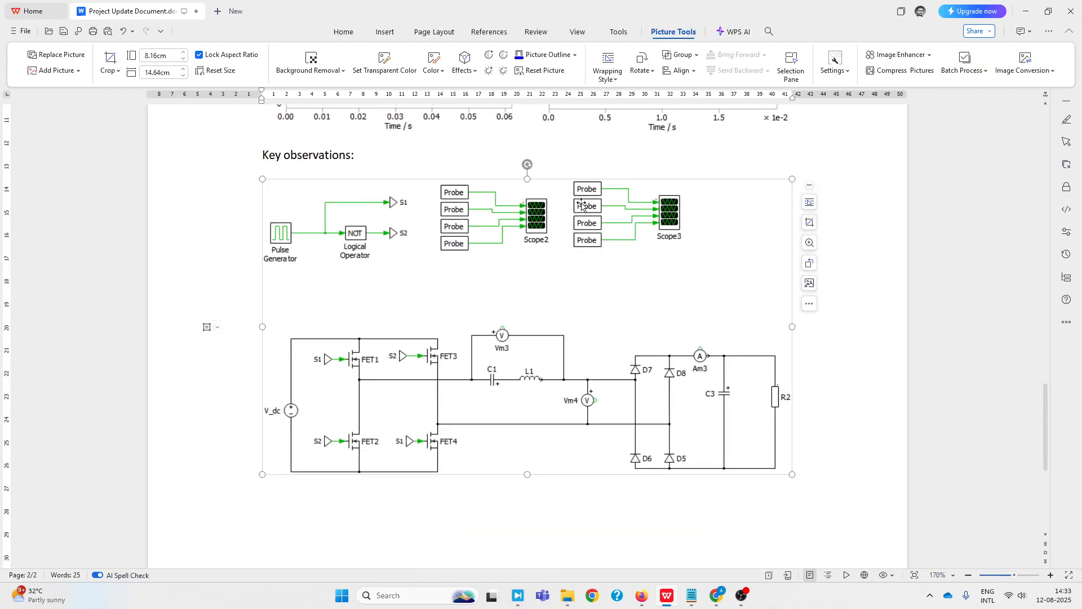
{"action": "left_click", "coordinate": [810, 222]}
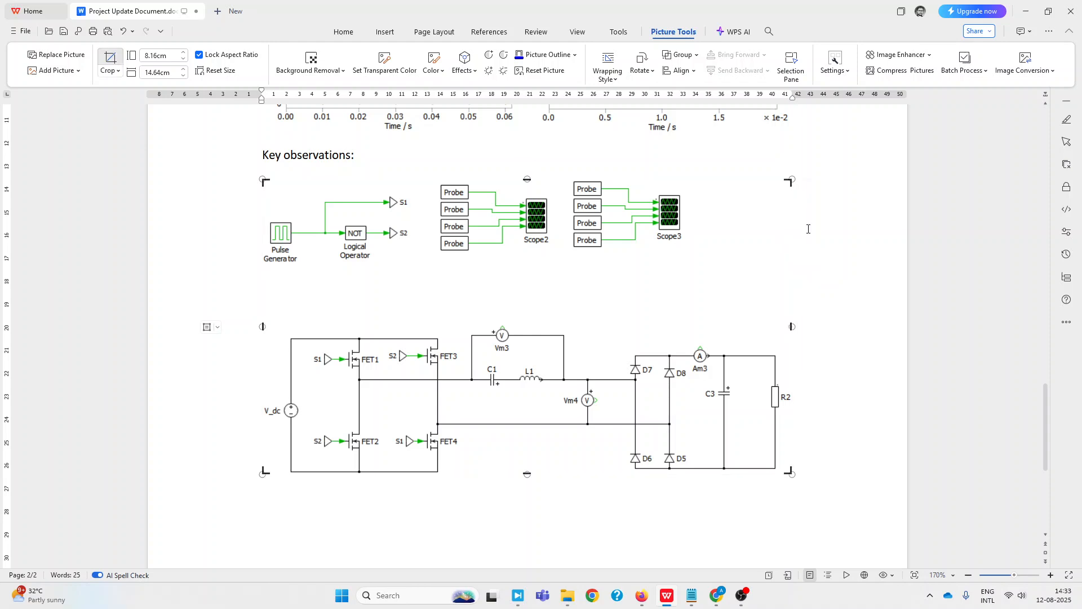
{"action": "left_click_drag", "start_coordinate": [528, 183], "coordinate": [528, 321]}
{"action": "left_click", "coordinate": [843, 401]}
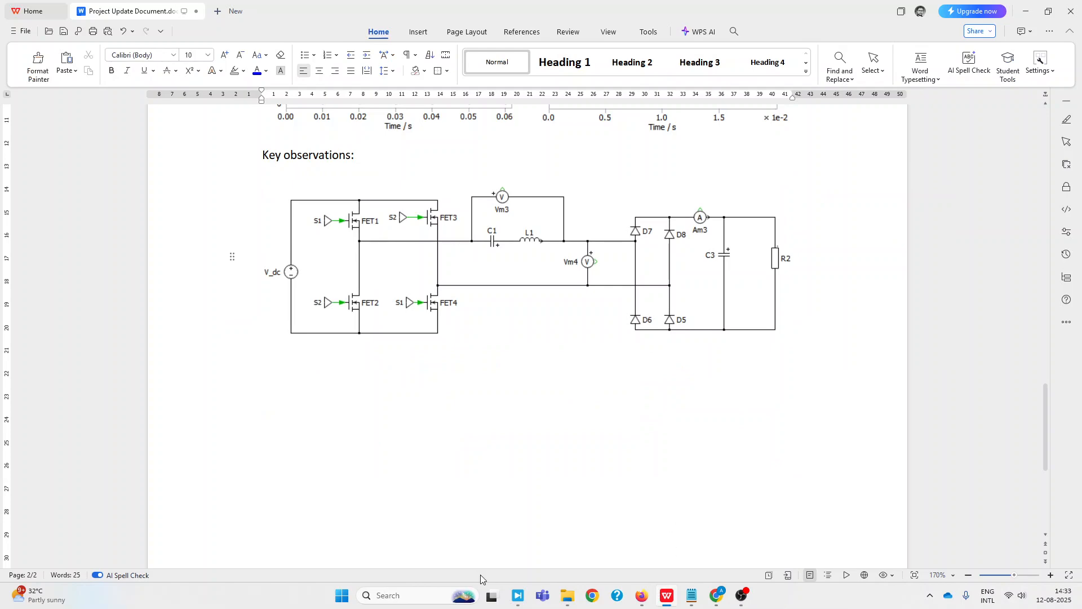
Switch back to PLECS and review the Test AH schematic against the original "Full bridge SLR converter" model
{"action": "mouse_move", "coordinate": [517, 595]}
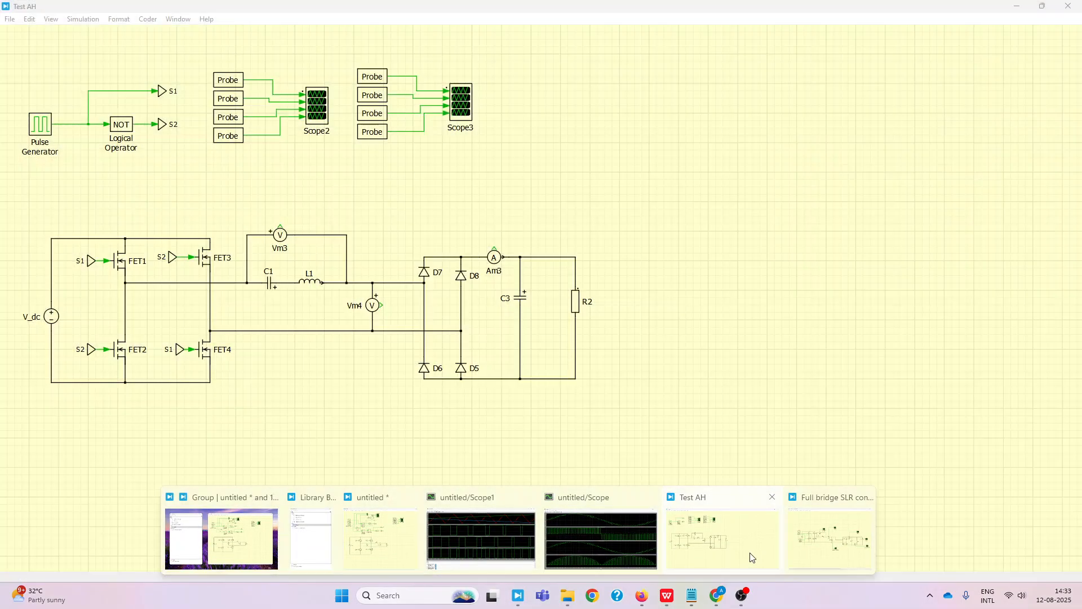
{"action": "left_click", "coordinate": [721, 538]}
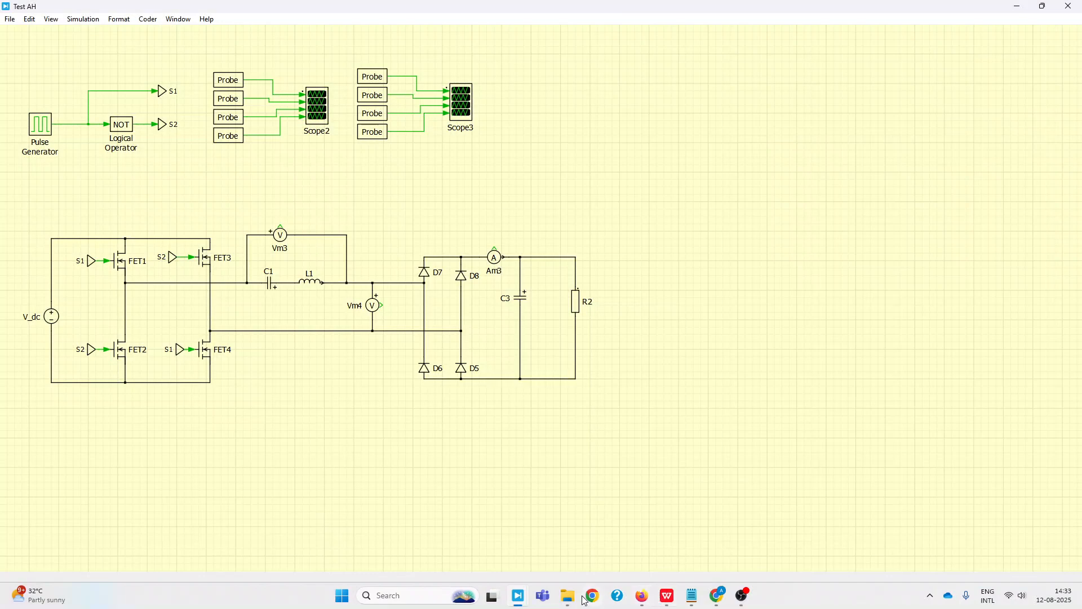
{"action": "mouse_move", "coordinate": [517, 597]}
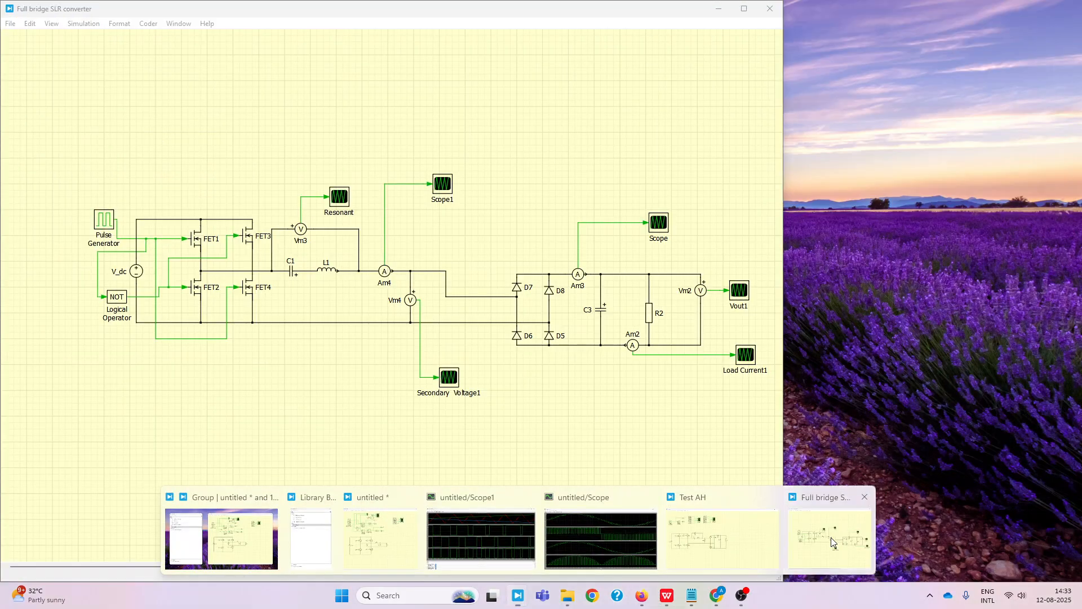
{"action": "left_click", "coordinate": [831, 537]}
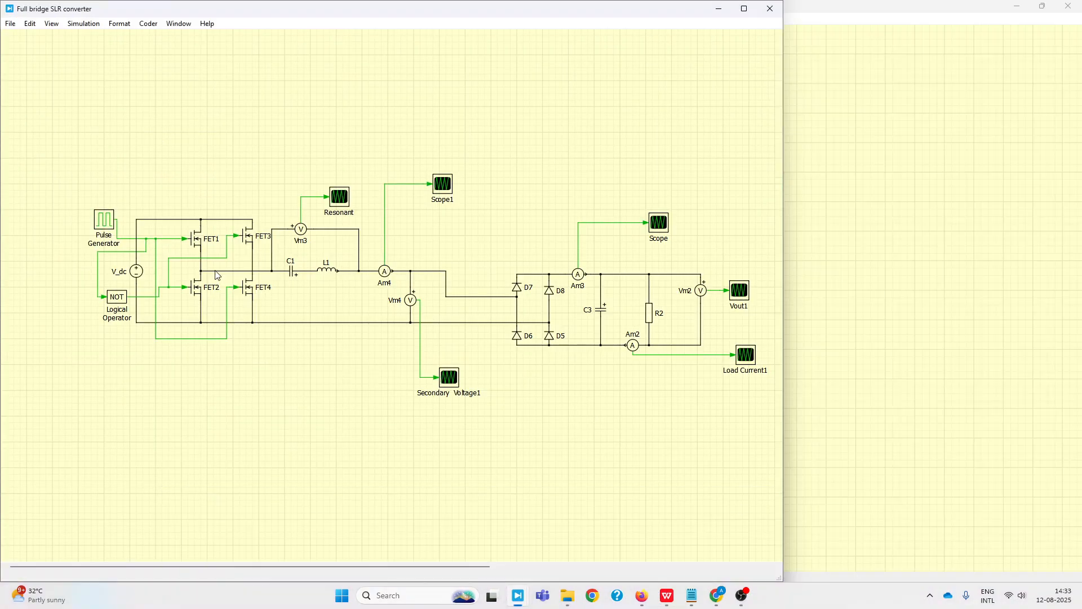
{"action": "left_click", "coordinate": [51, 24]}
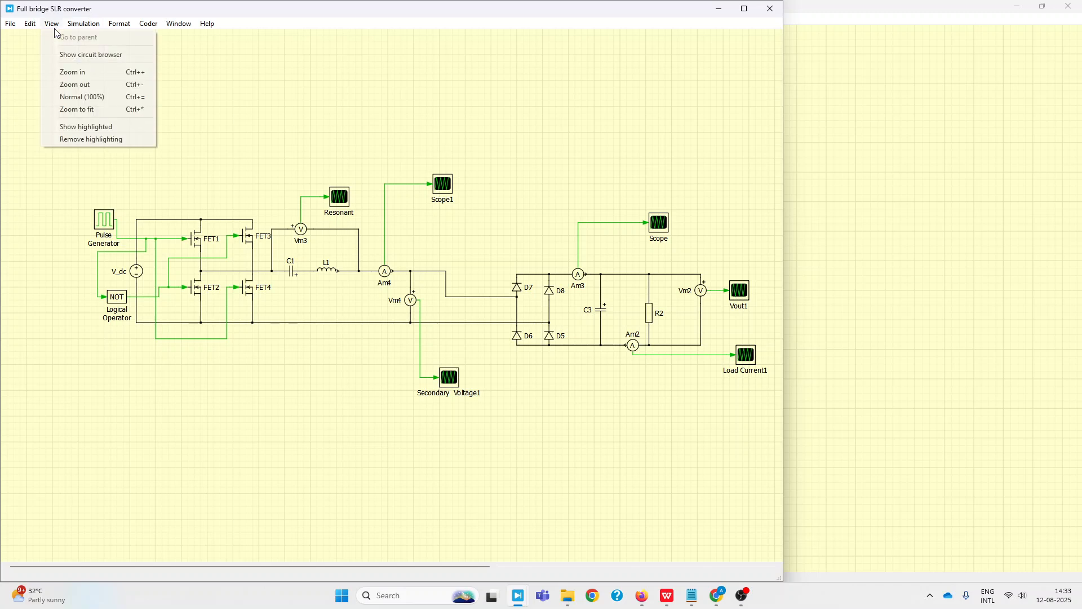
{"action": "left_click", "coordinate": [93, 25]}
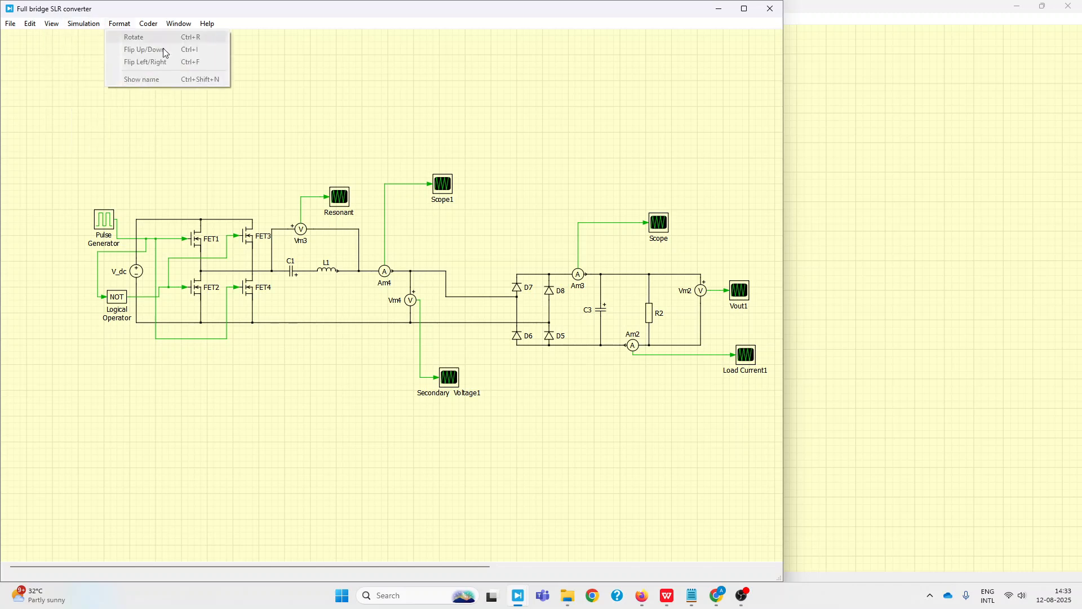
{"action": "left_click", "coordinate": [790, 110]}
{"action": "left_click", "coordinate": [912, 110]}
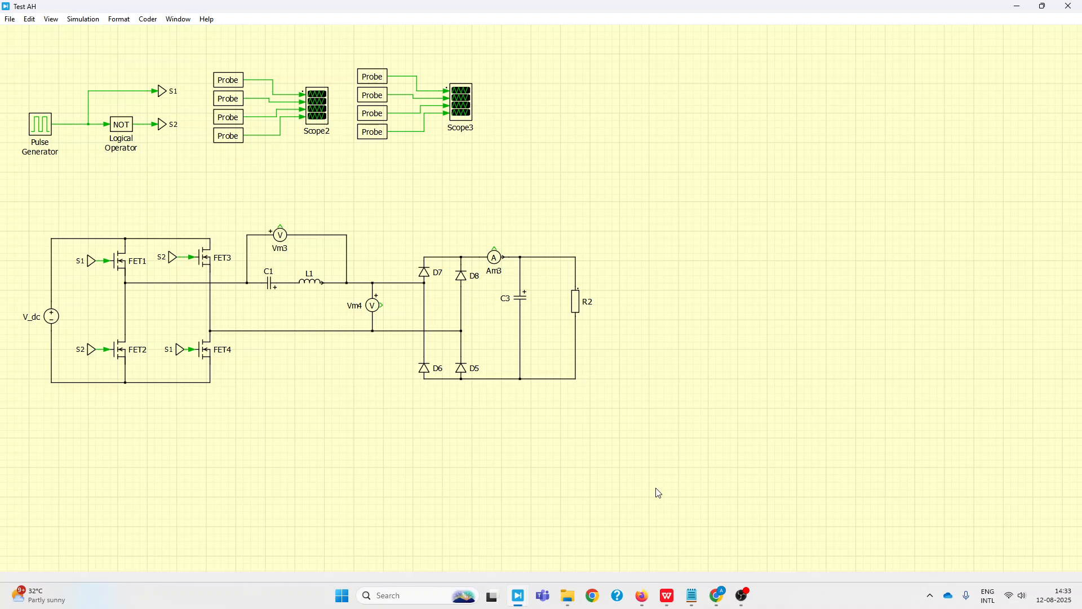
{"action": "left_click", "coordinate": [742, 596]}
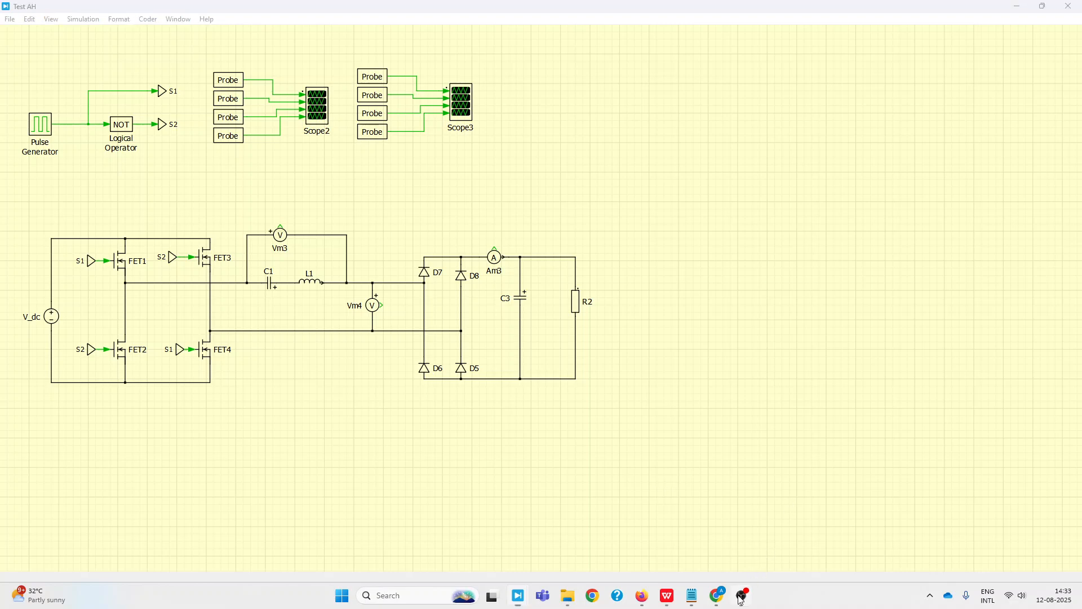